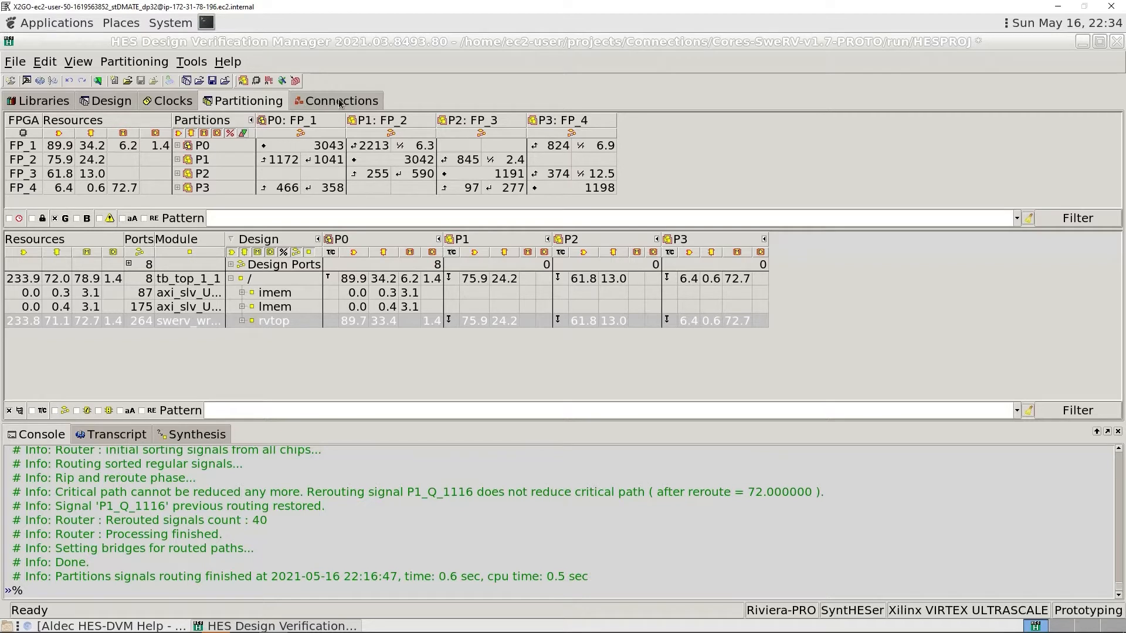
- Compare the inter-FPGA connection groups in the Connections view with the partition routing matrix in the Partitioning view
{"action": "left_click", "coordinate": [340, 104]}
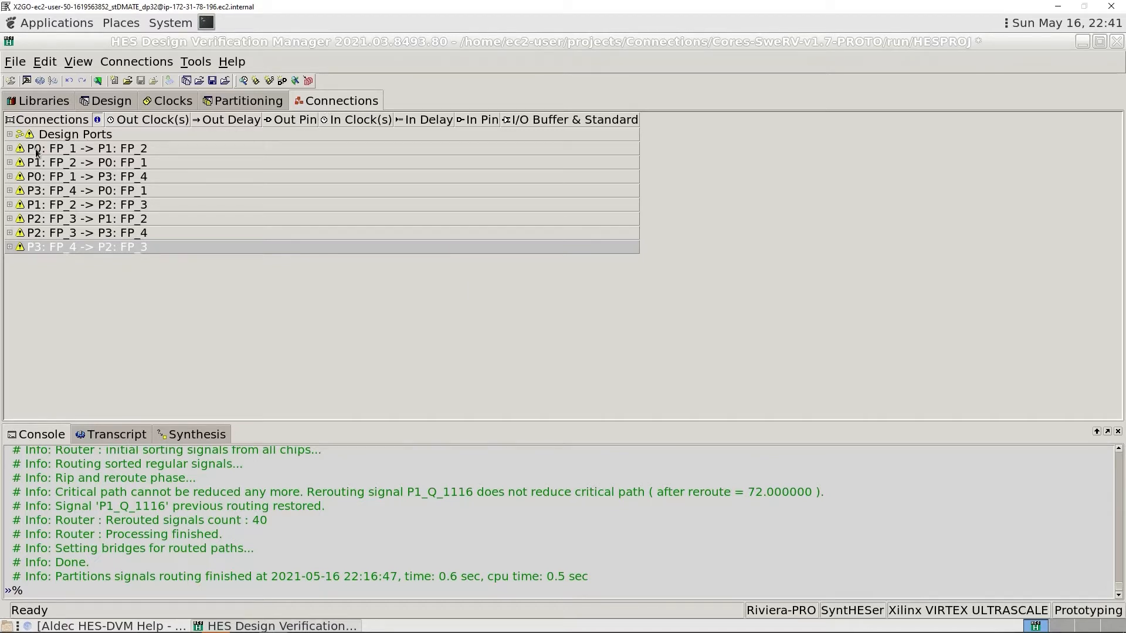
{"action": "mouse_move", "coordinate": [129, 174]}
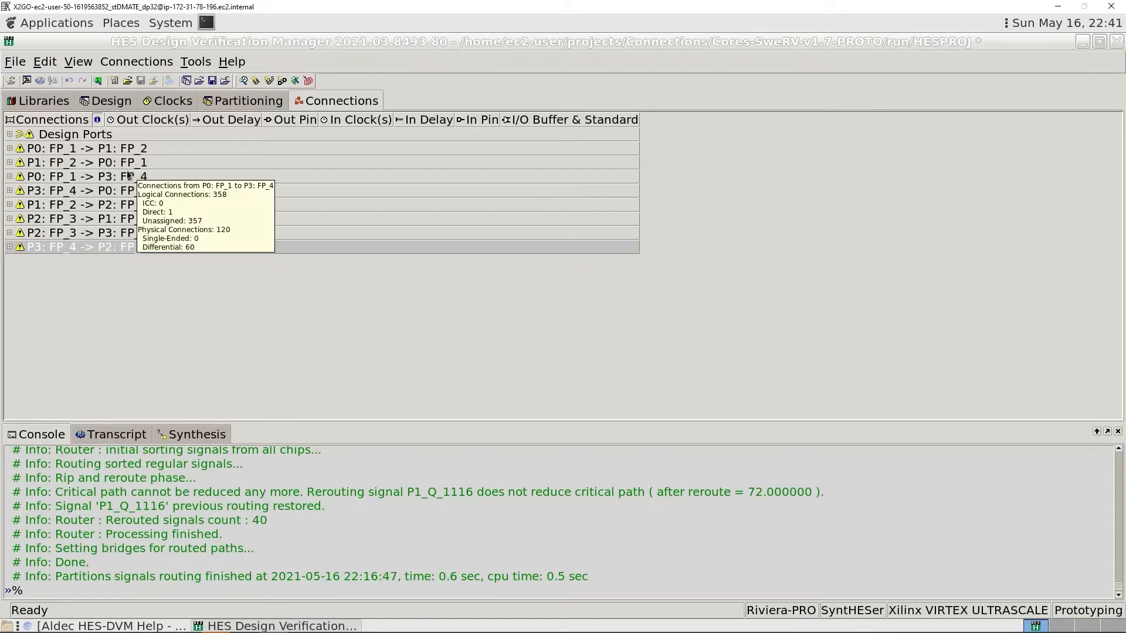
{"action": "left_click", "coordinate": [267, 103]}
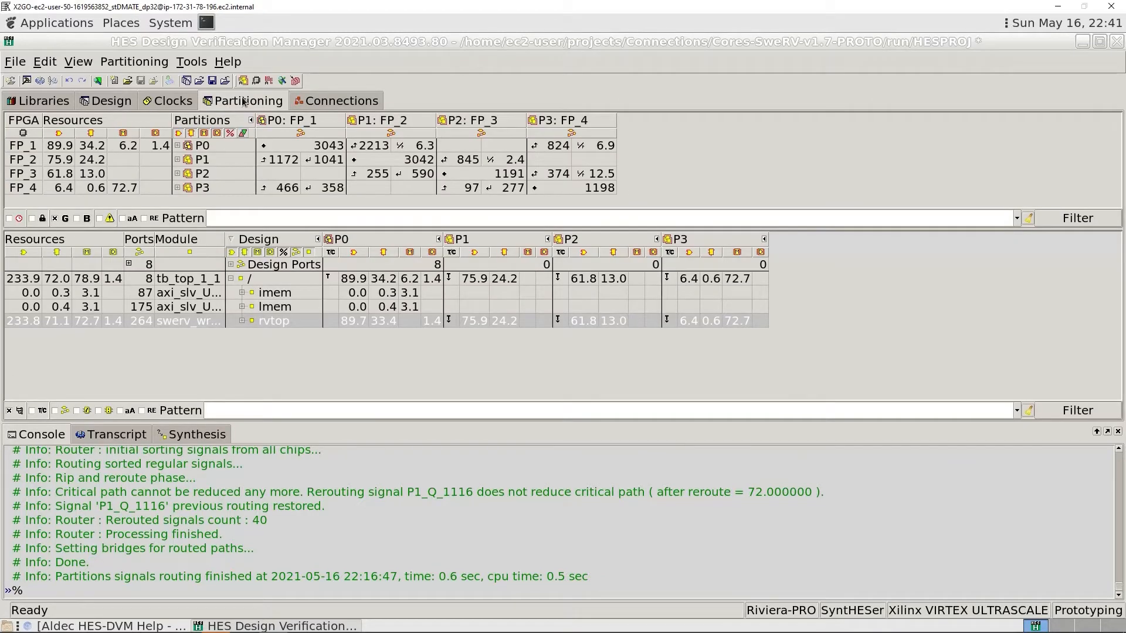
{"action": "mouse_move", "coordinate": [227, 151]}
{"action": "mouse_move", "coordinate": [363, 148]}
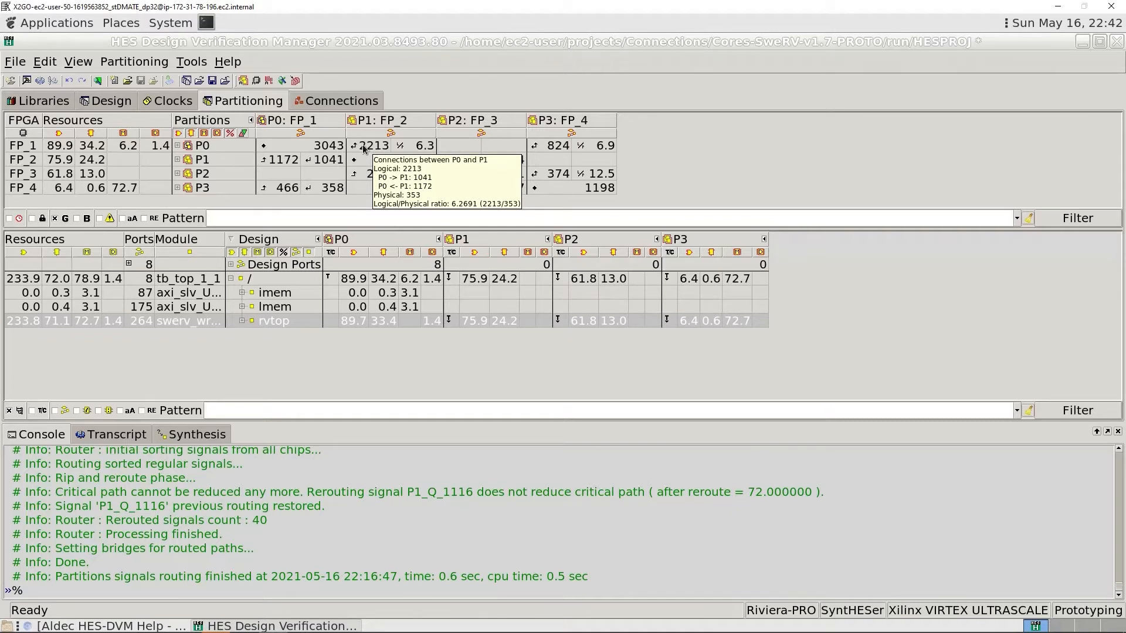
{"action": "left_click", "coordinate": [330, 105]}
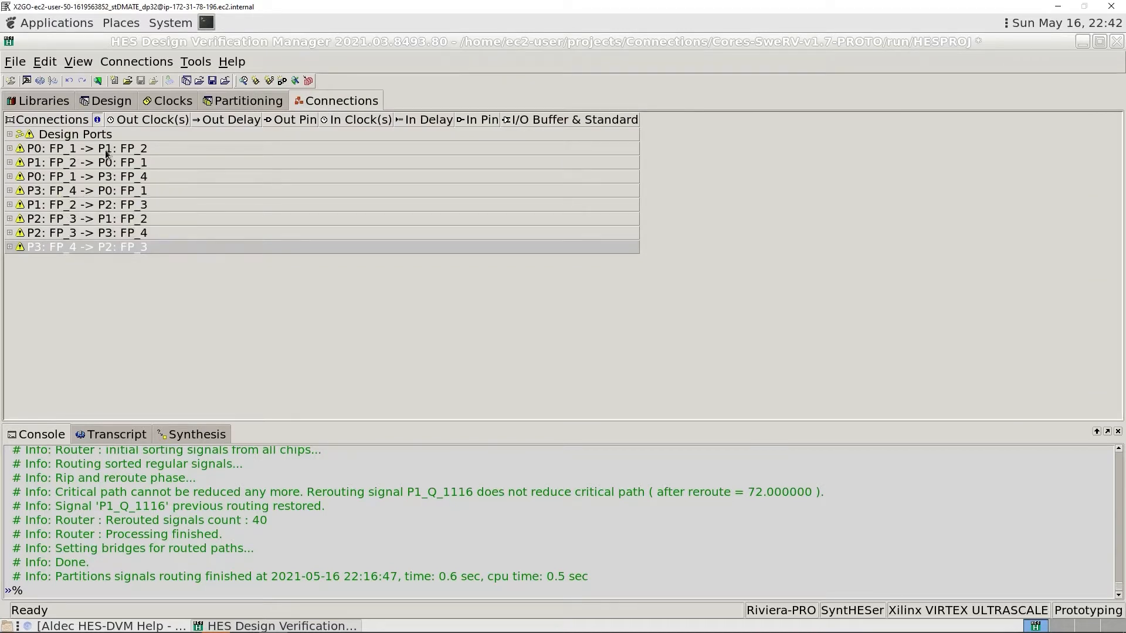
- Examine the signals listed in the P0: FP_1 -> P1: FP_2 and P1: FP_2 -> P0: FP_1 connection groups
{"action": "left_click", "coordinate": [10, 149]}
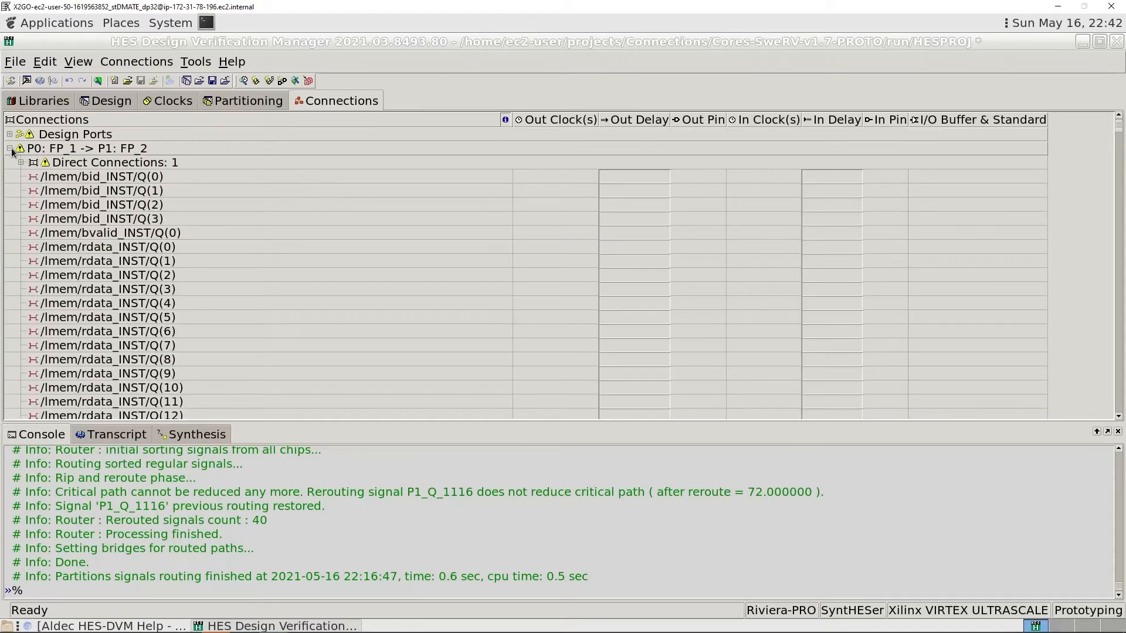
{"action": "scroll", "coordinate": [155, 289], "scroll_direction": "down", "scroll_amount": 3}
{"action": "scroll", "coordinate": [154, 289], "scroll_direction": "up", "scroll_amount": 3}
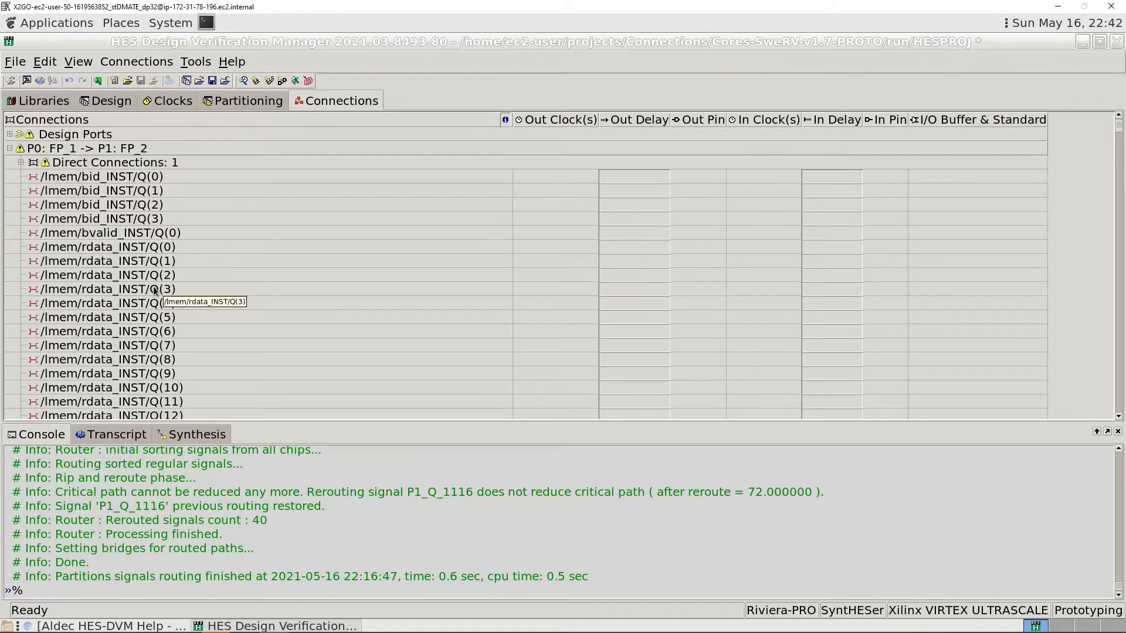
{"action": "left_click", "coordinate": [9, 150]}
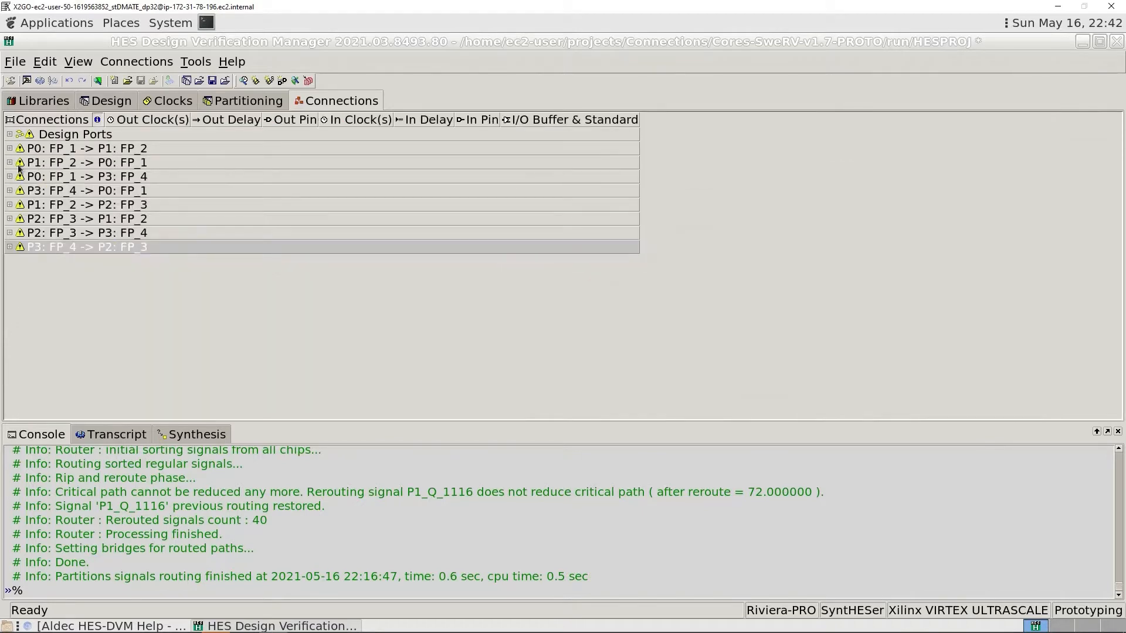
{"action": "left_click", "coordinate": [9, 163]}
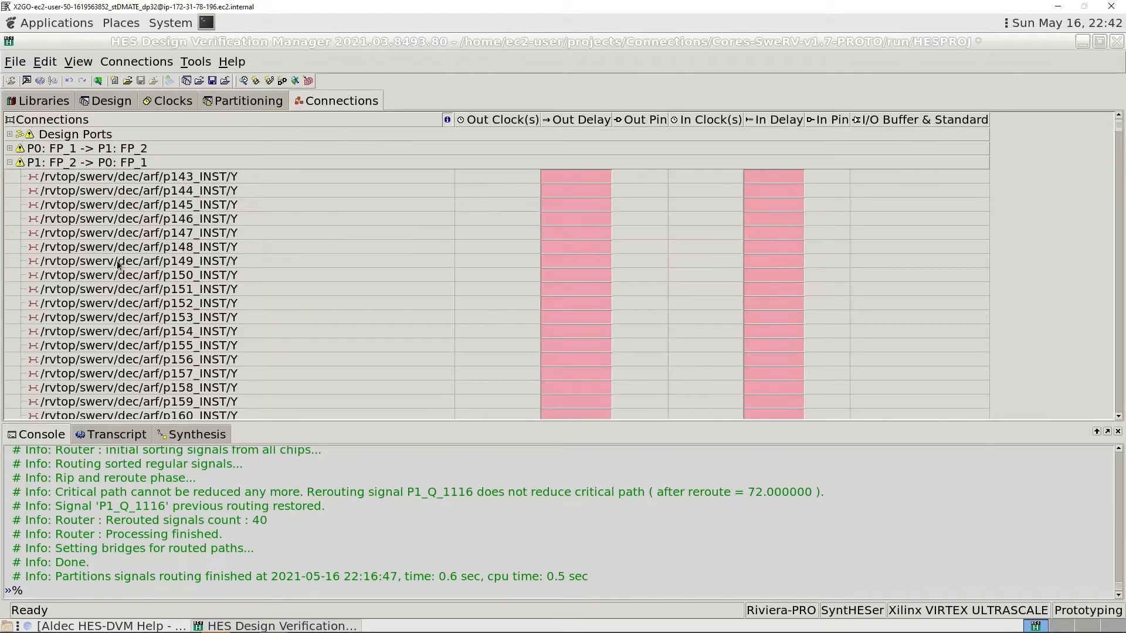
{"action": "scroll", "coordinate": [128, 286], "scroll_direction": "down", "scroll_amount": 1}
{"action": "scroll", "coordinate": [128, 286], "scroll_direction": "up", "scroll_amount": 1}
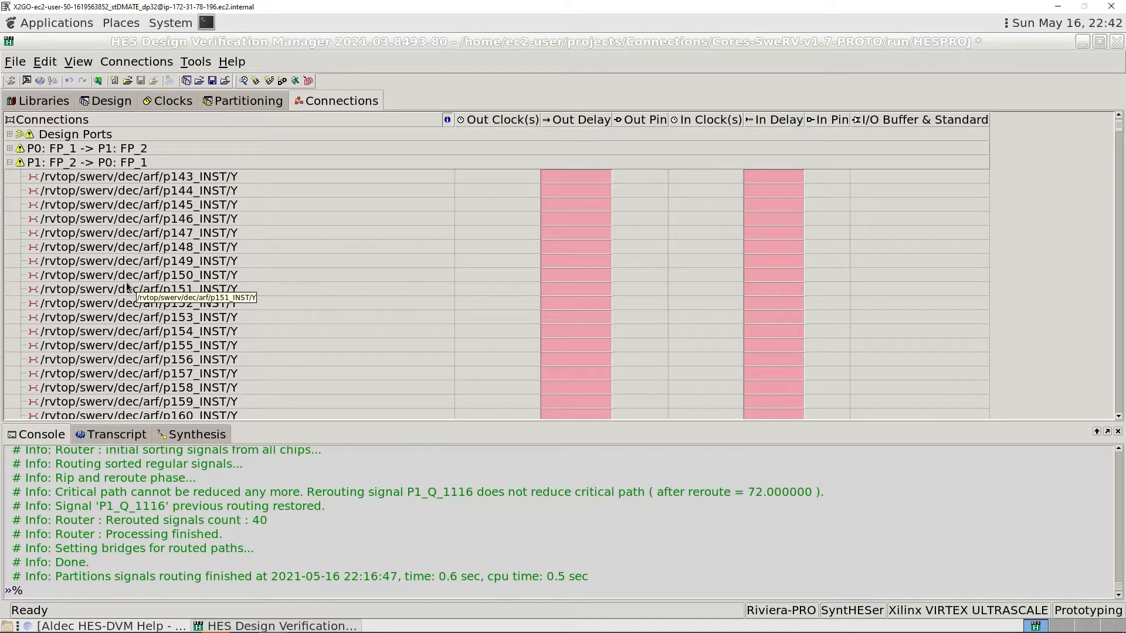
{"action": "left_click", "coordinate": [10, 163]}
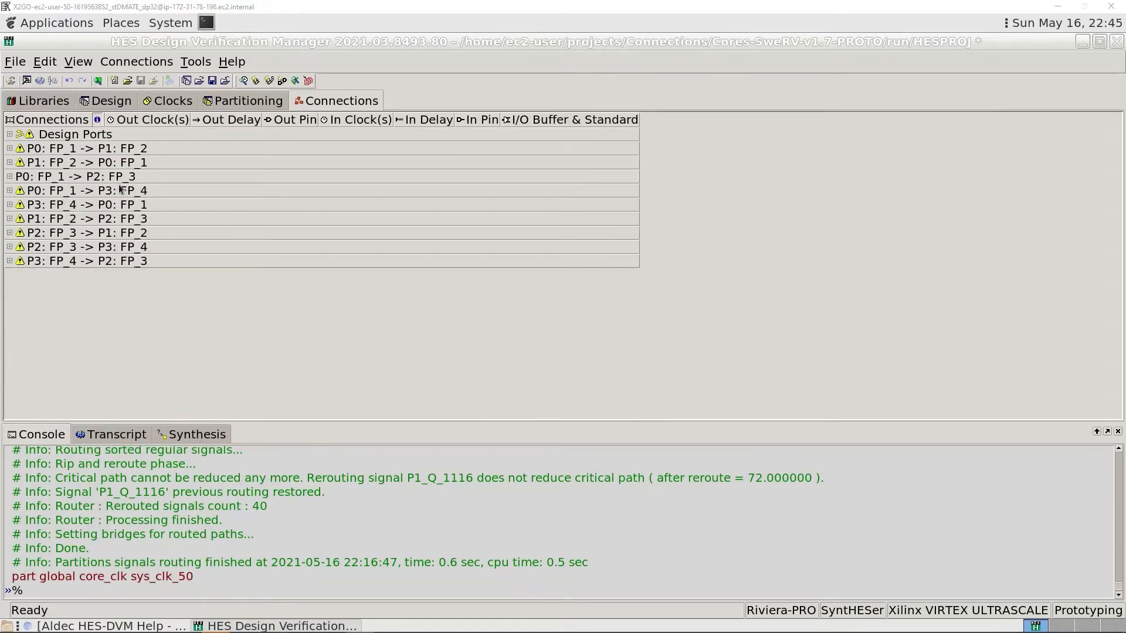
- Inspect the design ports assigned to P0: FP_1, including which global signal drives the core_clk port
{"action": "left_click", "coordinate": [9, 135]}
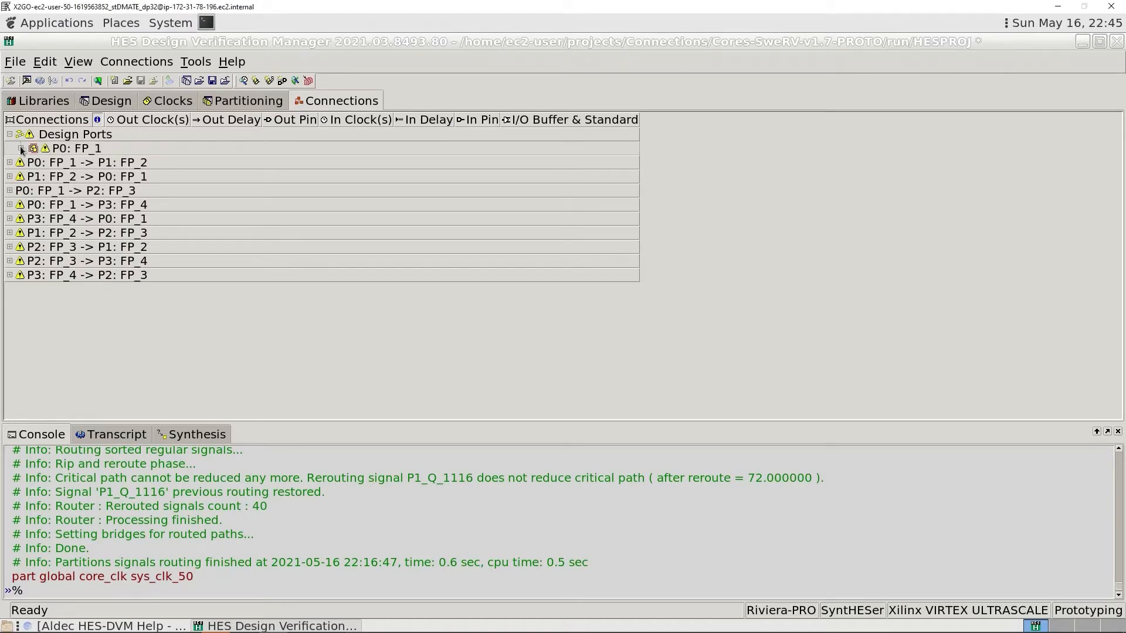
{"action": "left_click", "coordinate": [21, 148]}
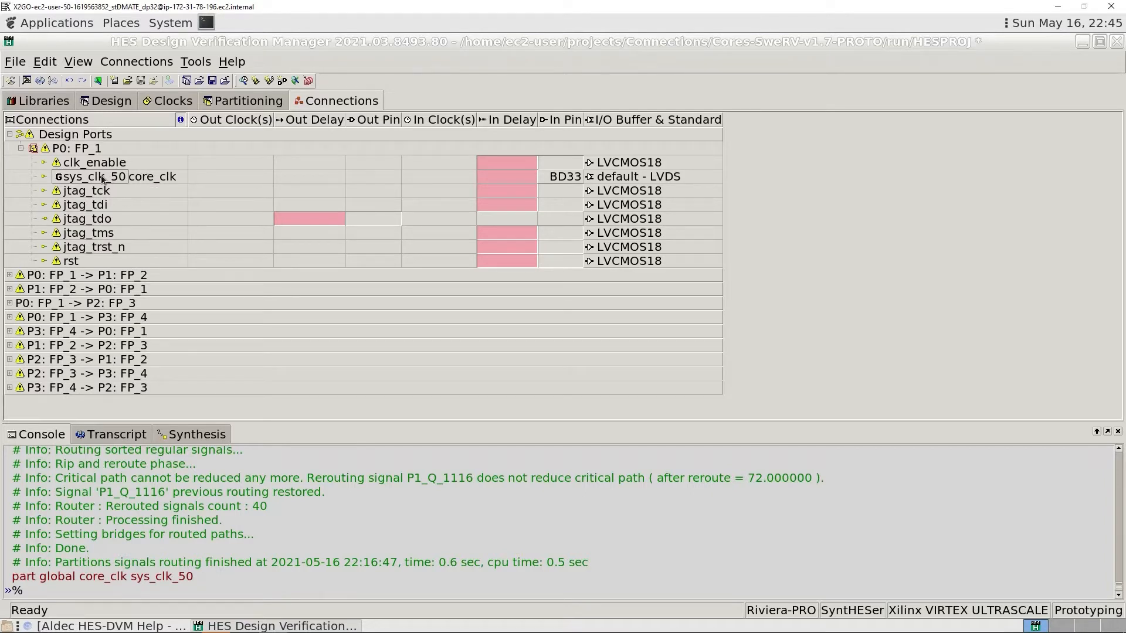
{"action": "mouse_move", "coordinate": [91, 181]}
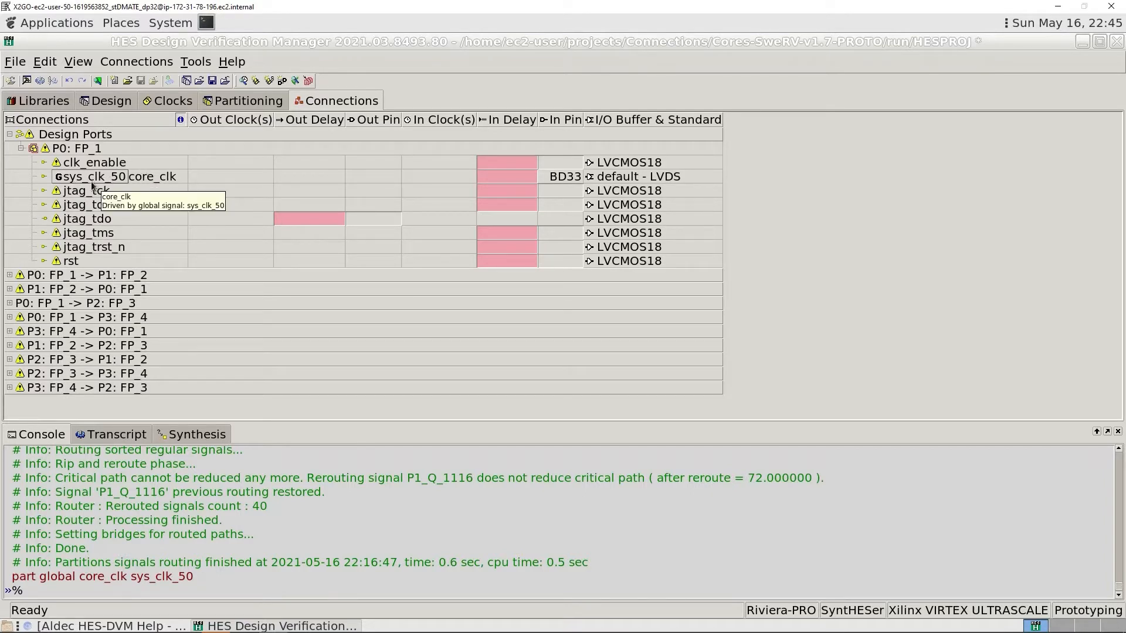
{"action": "left_click", "coordinate": [21, 149]}
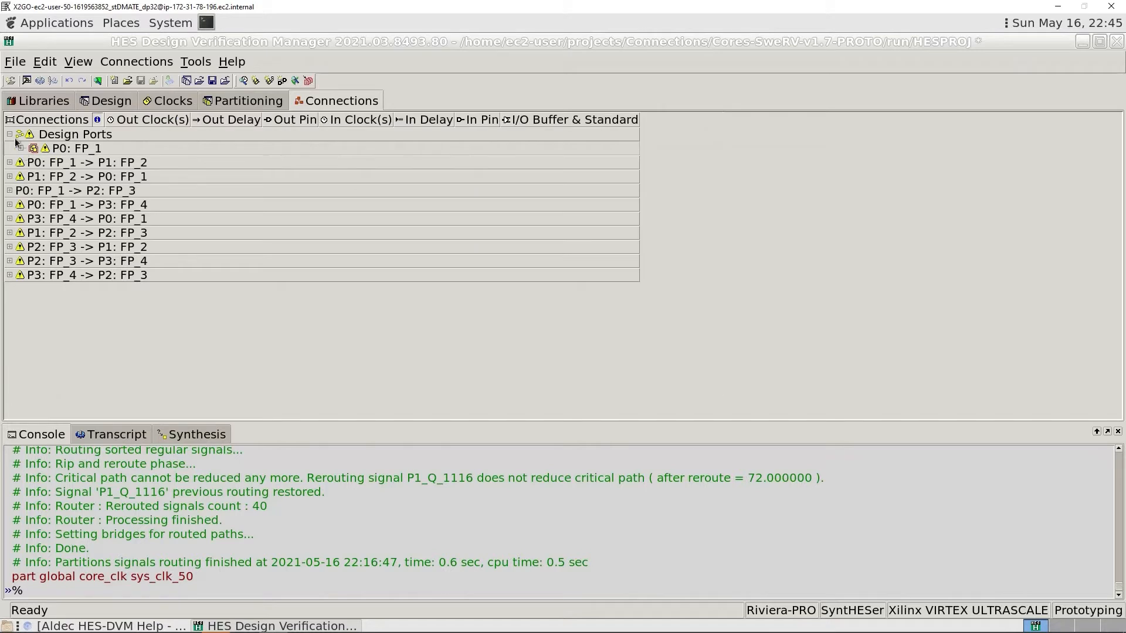
{"action": "left_click", "coordinate": [10, 134]}
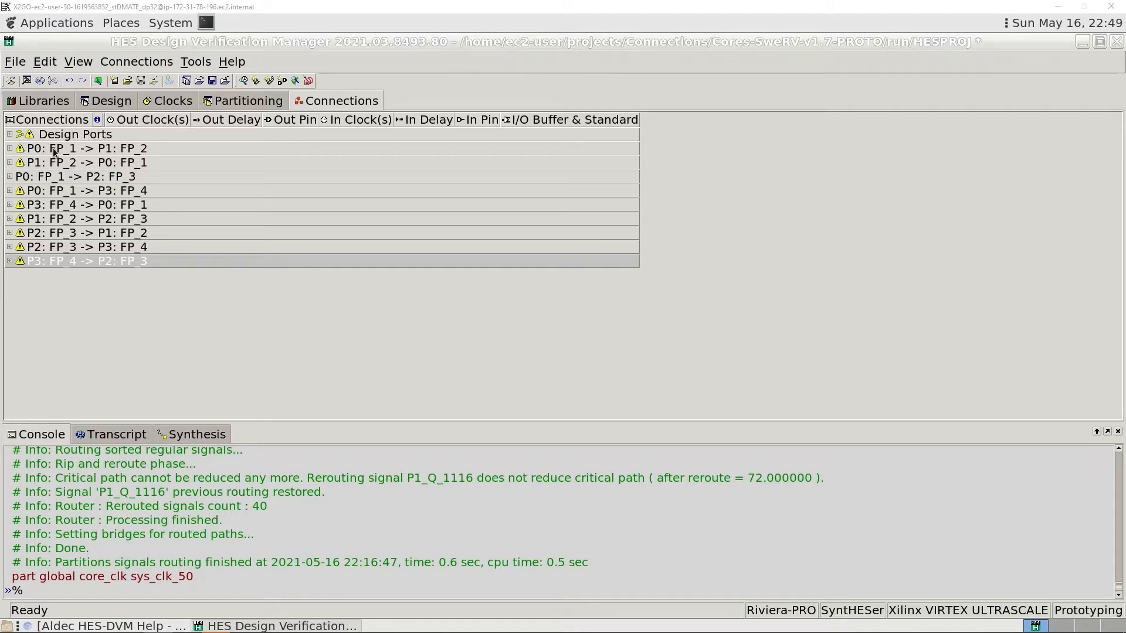
- Check the global clock entry sys_clk_50 in the P0: FP_1 -> P1: FP_2 connection group
{"action": "left_click", "coordinate": [10, 149]}
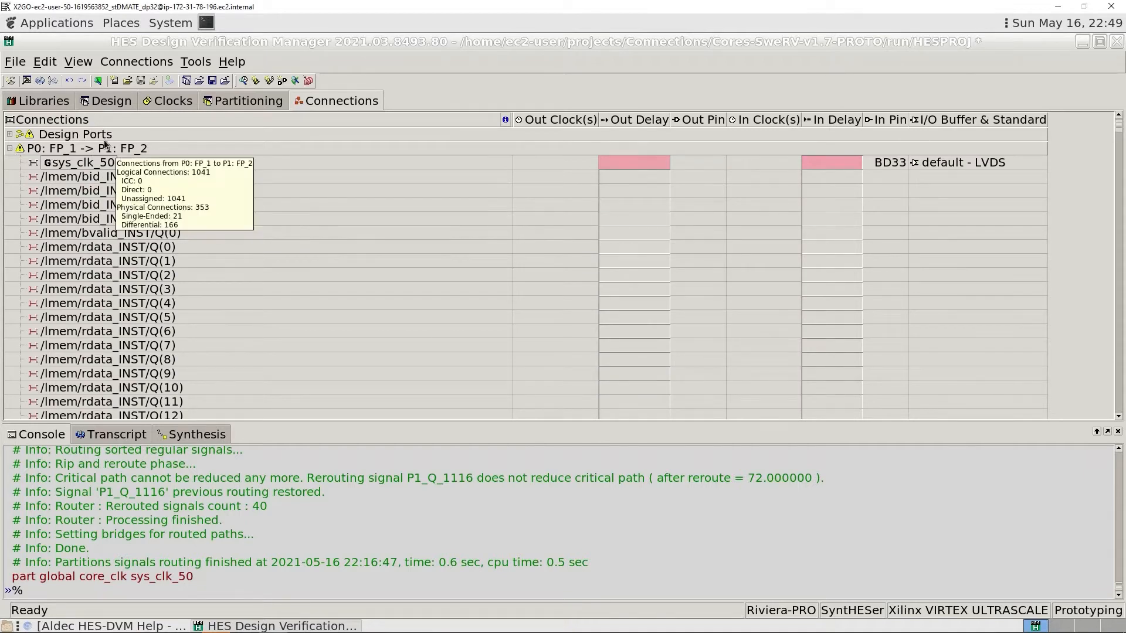
{"action": "left_click", "coordinate": [10, 148]}
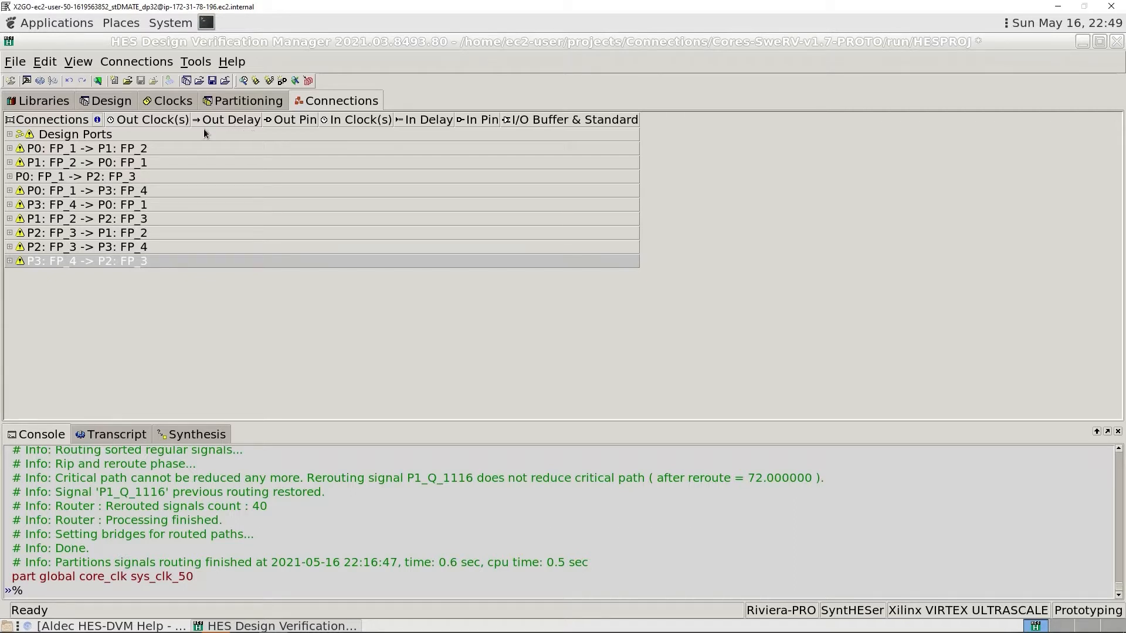
{"action": "left_click", "coordinate": [10, 148]}
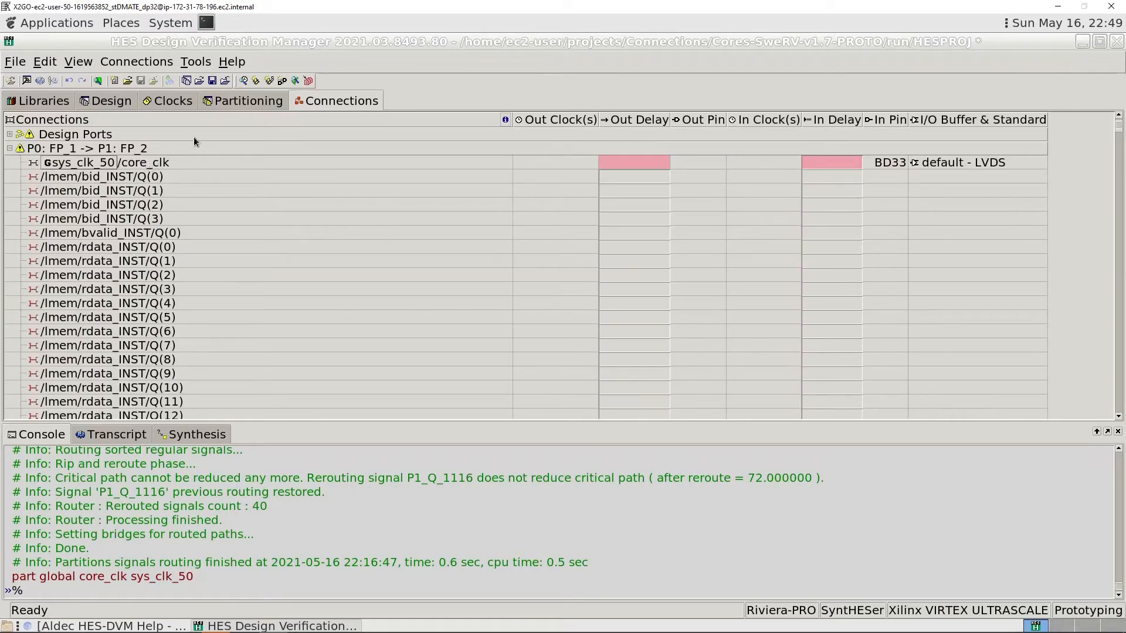
{"action": "left_click", "coordinate": [10, 149]}
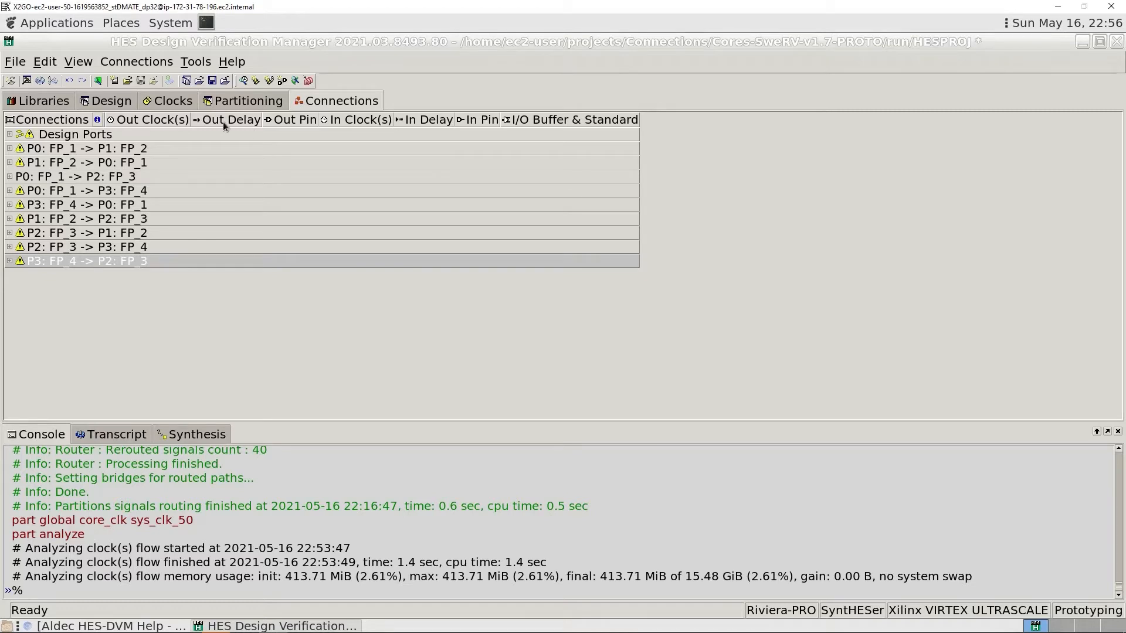
- Run connection analysis on the partitions and expand the P0: FP_1 -> P1: FP_2 group to show its clock and delay values
{"action": "left_click", "coordinate": [133, 65]}
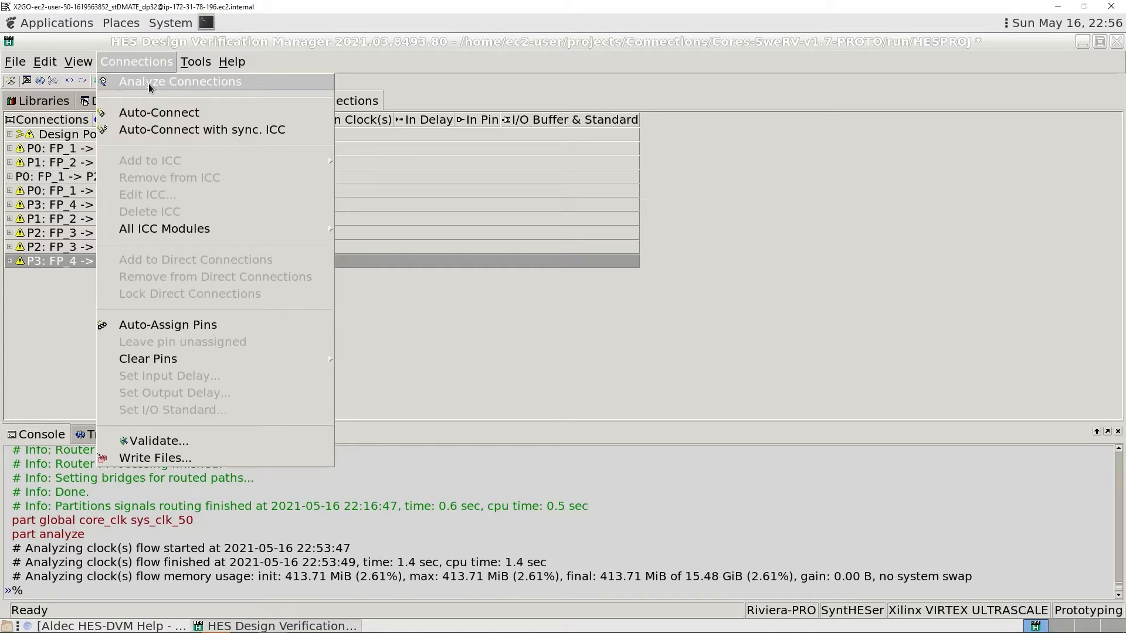
{"action": "left_click", "coordinate": [149, 83]}
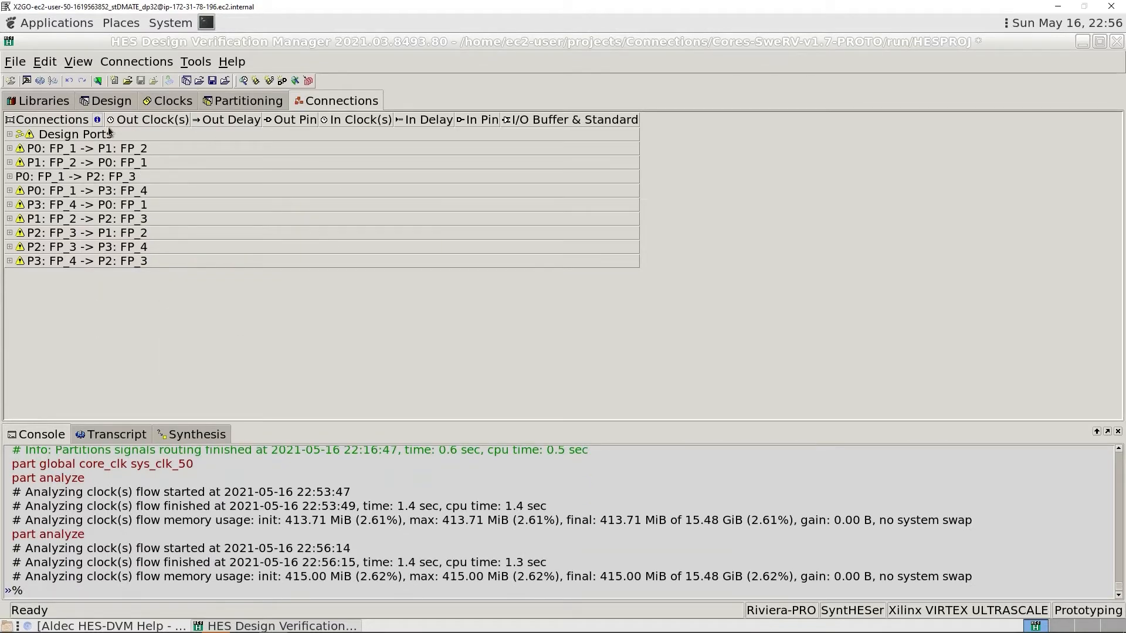
{"action": "left_click", "coordinate": [9, 148]}
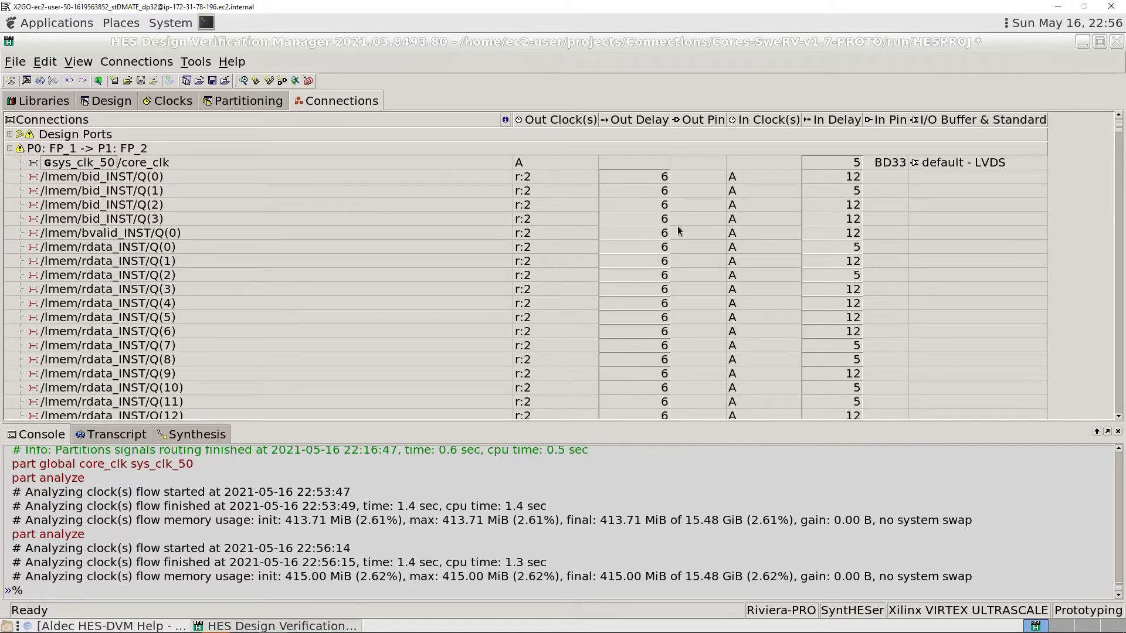
{"action": "mouse_move", "coordinate": [751, 237]}
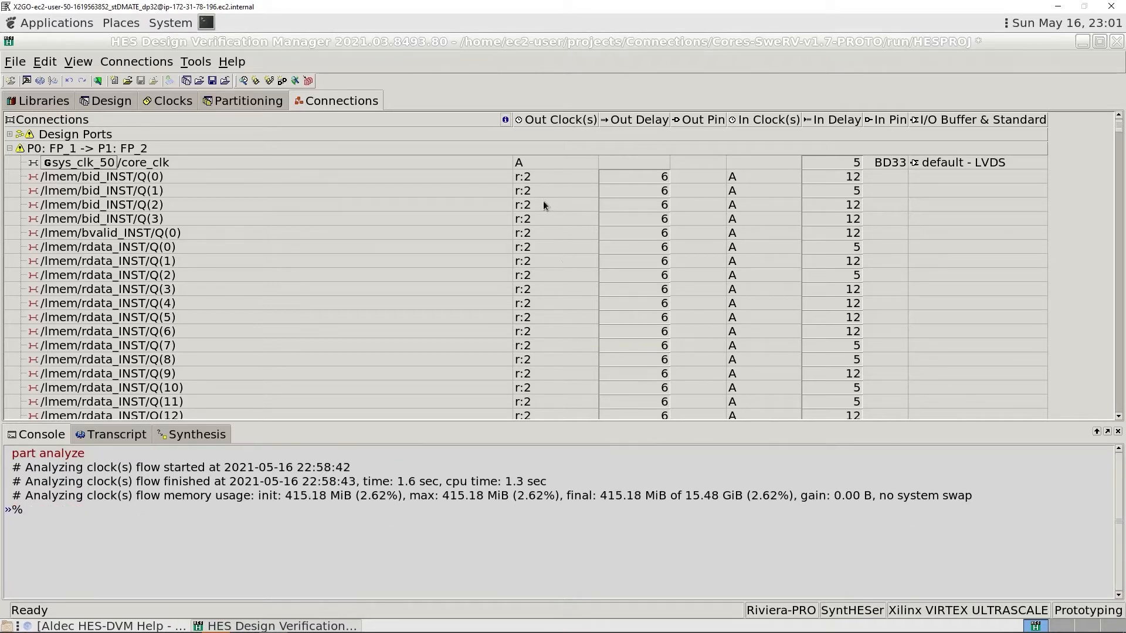
- Look up the clock IDs used in the Out Clock(s) column in the design's clock list, then return to the connection delays
{"action": "mouse_move", "coordinate": [571, 184]}
{"action": "mouse_move", "coordinate": [520, 182]}
{"action": "left_click", "coordinate": [176, 103]}
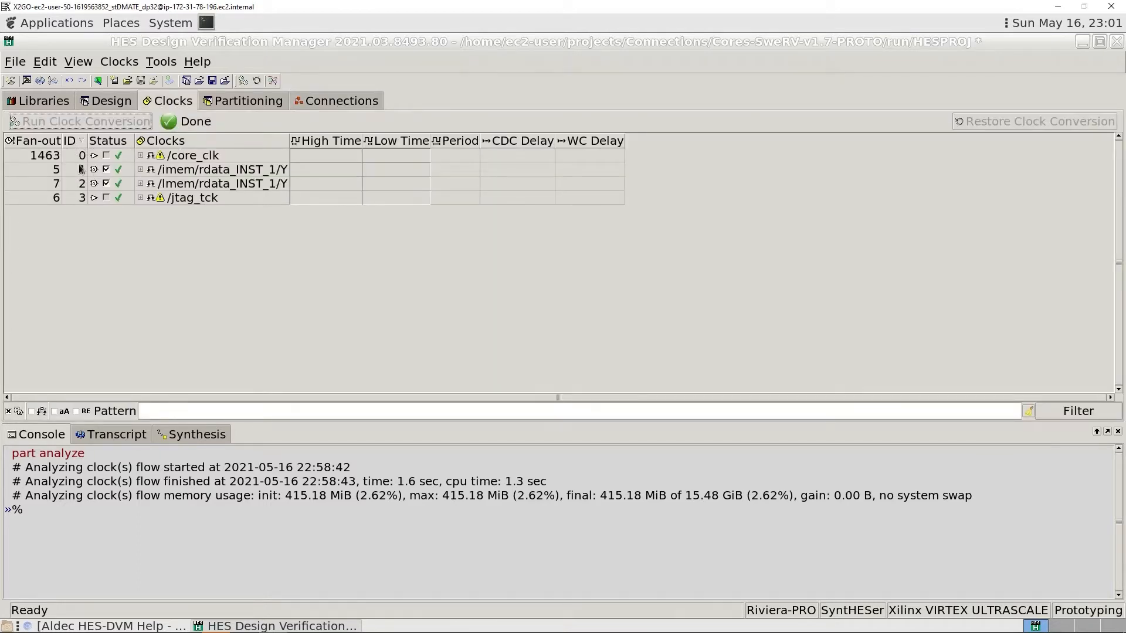
{"action": "mouse_move", "coordinate": [82, 191]}
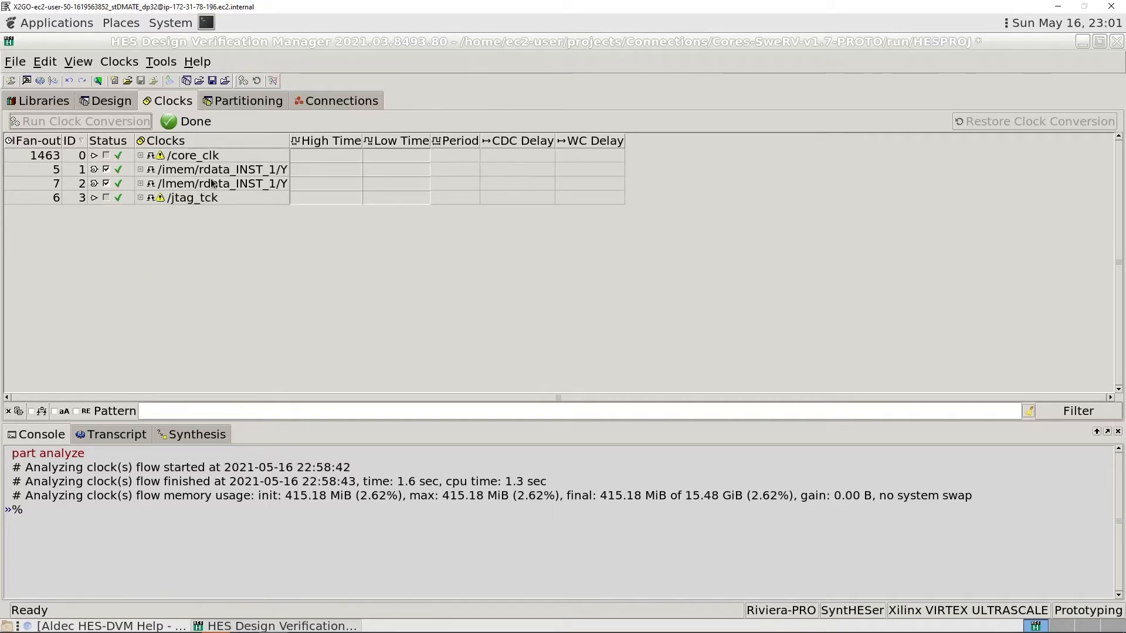
{"action": "left_click", "coordinate": [323, 103]}
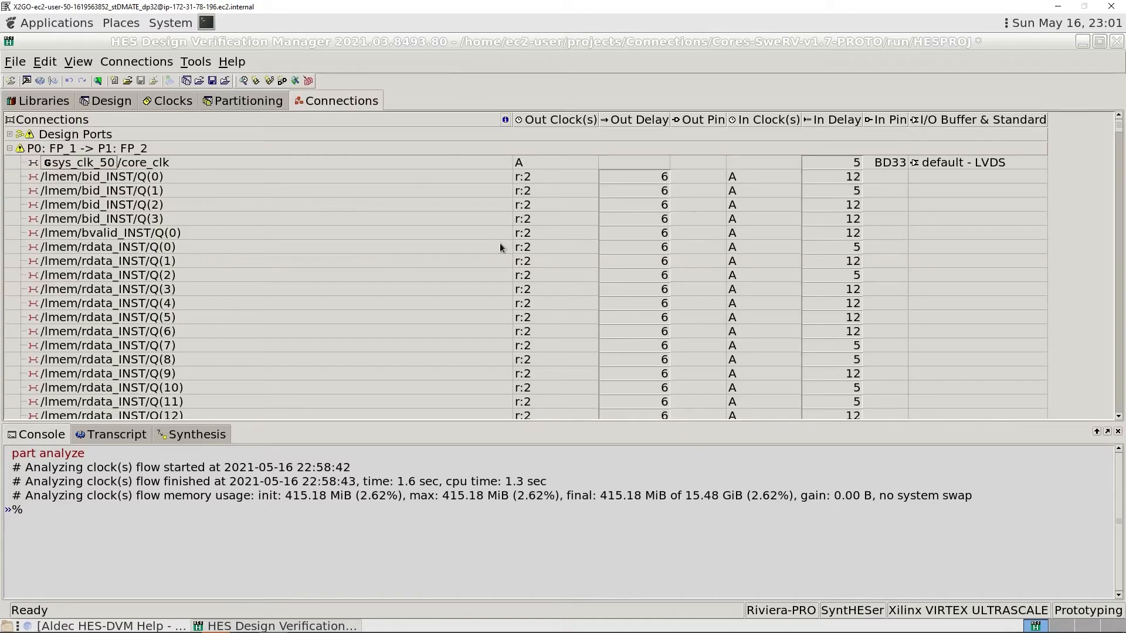
{"action": "mouse_move", "coordinate": [524, 182]}
{"action": "mouse_move", "coordinate": [665, 181]}
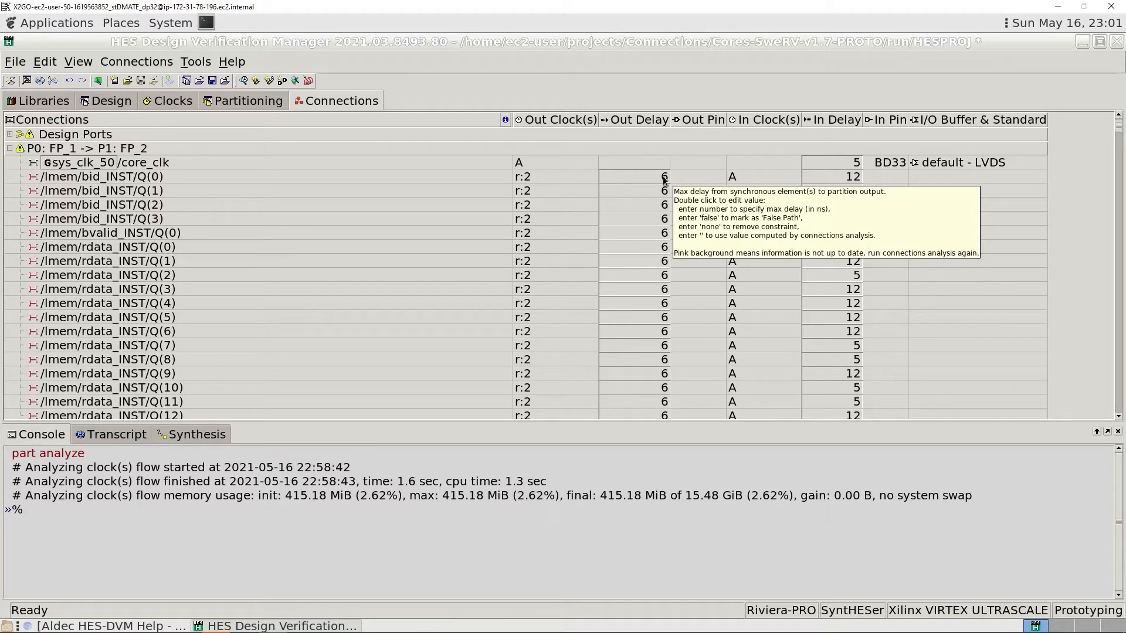
- Set the output delay of /lmem/bid_INST/Q(0) to 6 ns and open its input delay for editing without changing it
{"action": "left_click", "coordinate": [651, 179]}
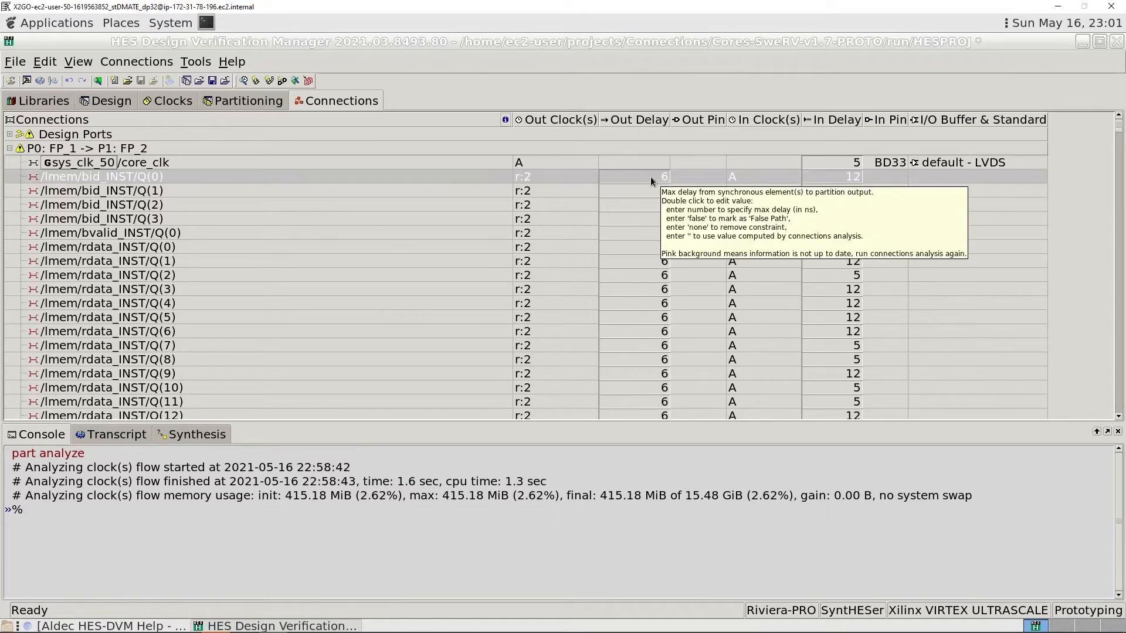
{"action": "double_click", "coordinate": [649, 177]}
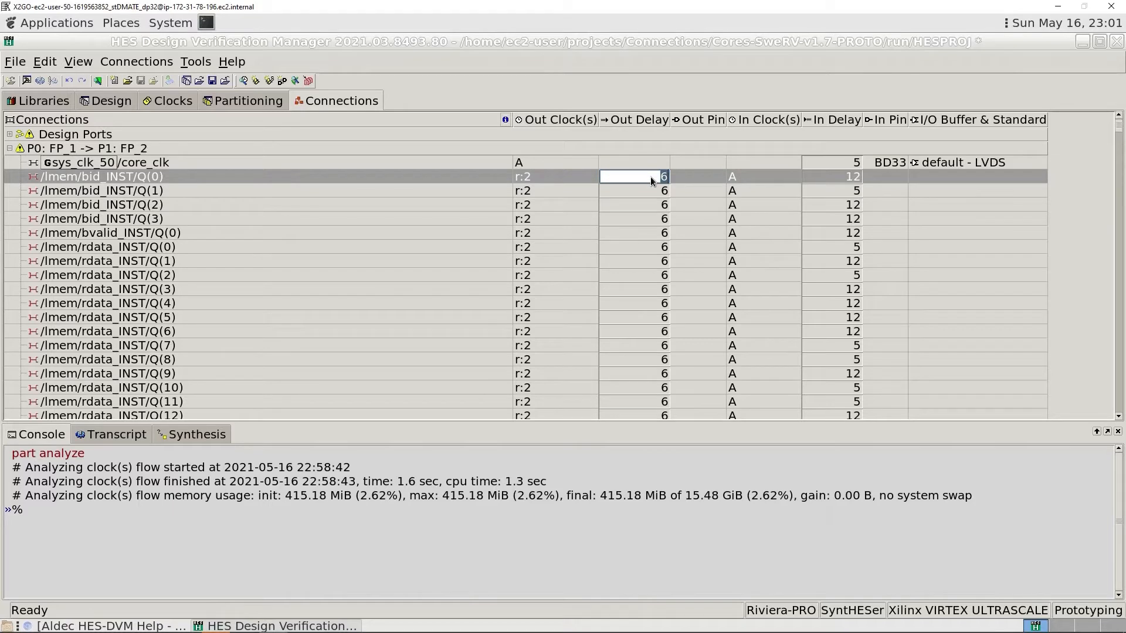
{"action": "type", "text": "4"}
{"action": "key", "text": "BackSpace"}
{"action": "type", "text": "6"}
{"action": "key", "text": "Return"}
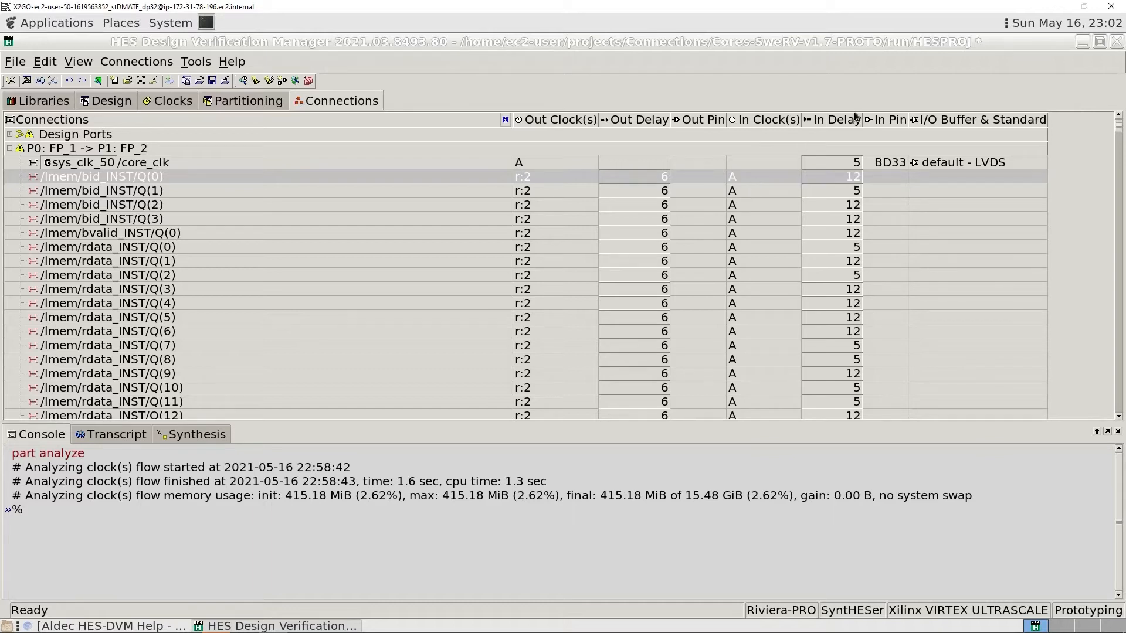
{"action": "double_click", "coordinate": [851, 181]}
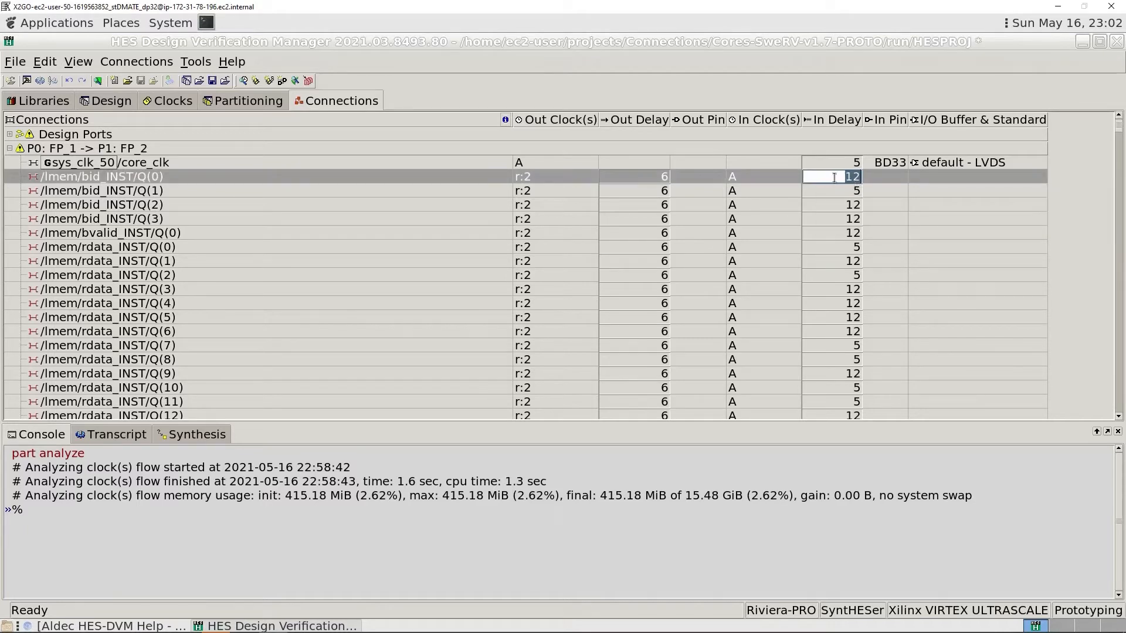
{"action": "key", "text": "Escape"}
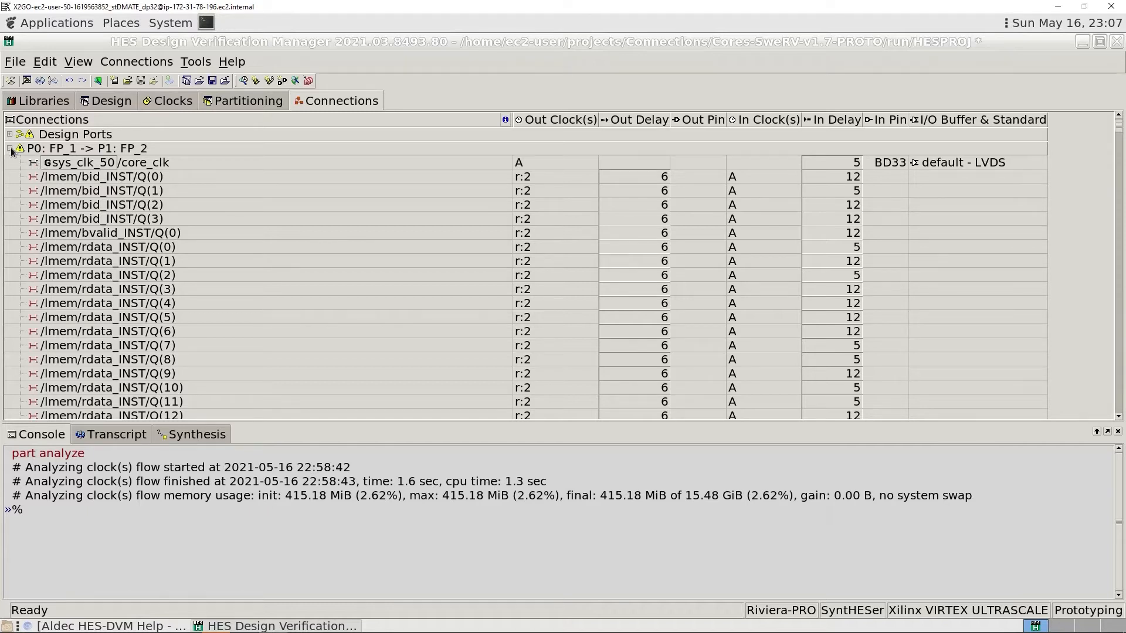
- Turn on the logical and physical connection details for the connection groups and collapse the P0: FP_1 -> P1: FP_2 group
{"action": "left_click", "coordinate": [504, 120]}
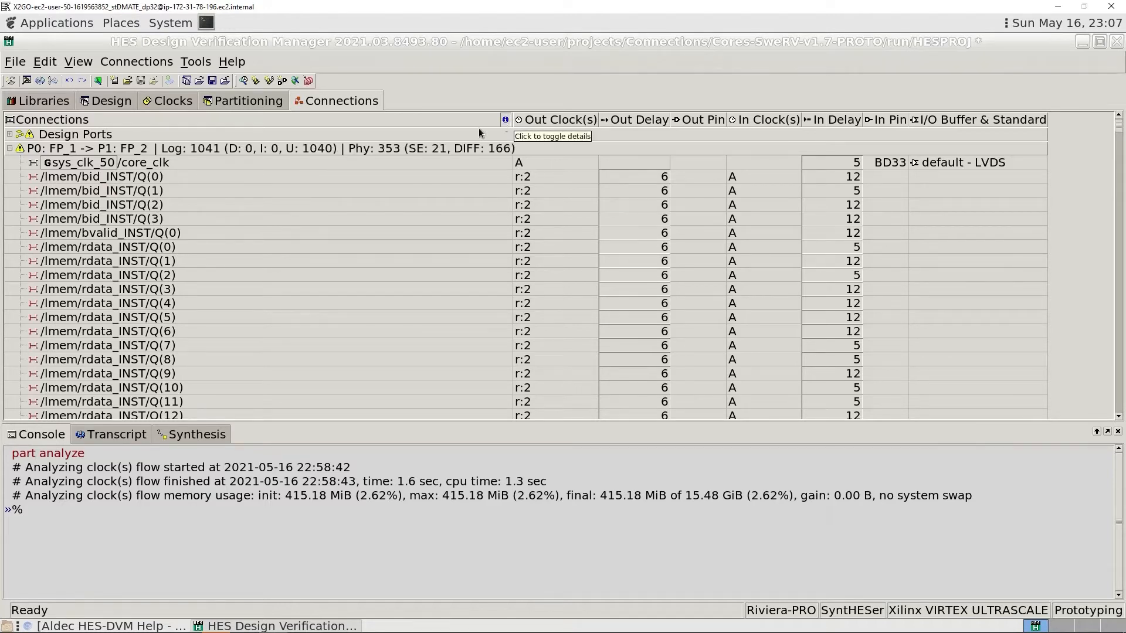
{"action": "left_click", "coordinate": [10, 149]}
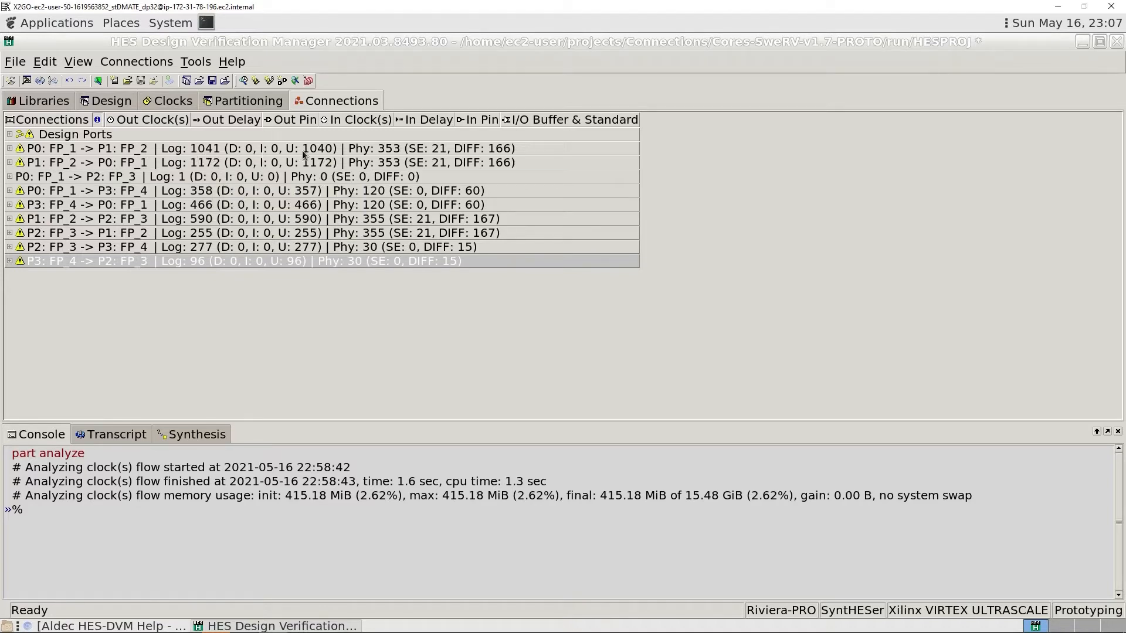
{"action": "mouse_move", "coordinate": [240, 155]}
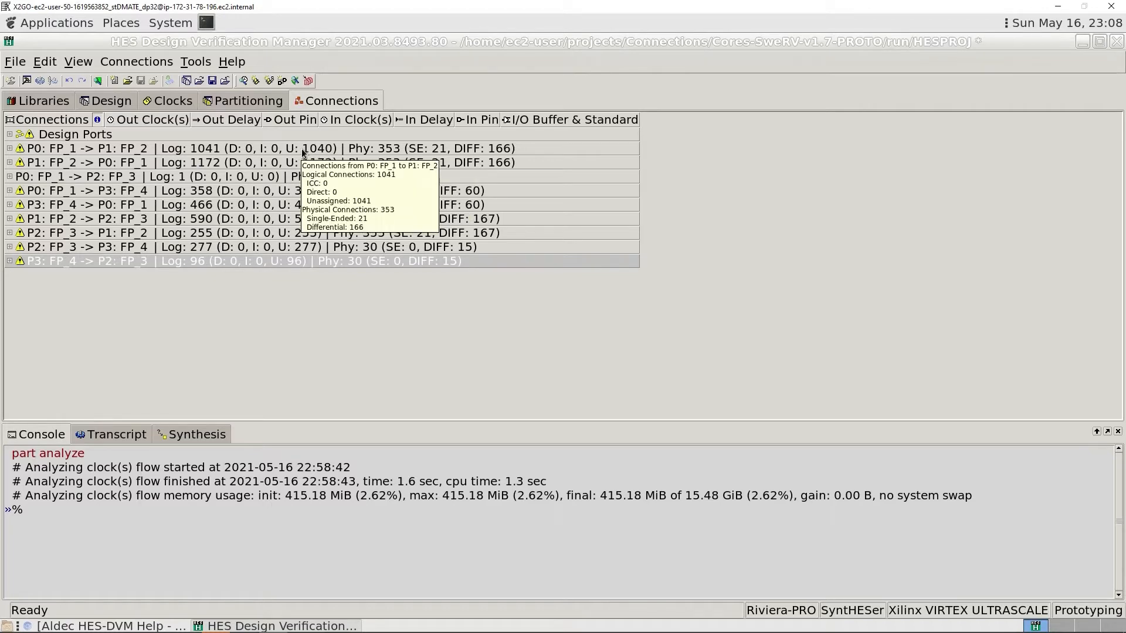
- In the P0: FP_1 -> P1: FP_2 group, add /lmem/bid_INST/Q(0) through Q(3) and /lmem/bvalid_INST/Q(0) to the direct connections
{"action": "mouse_move", "coordinate": [370, 154]}
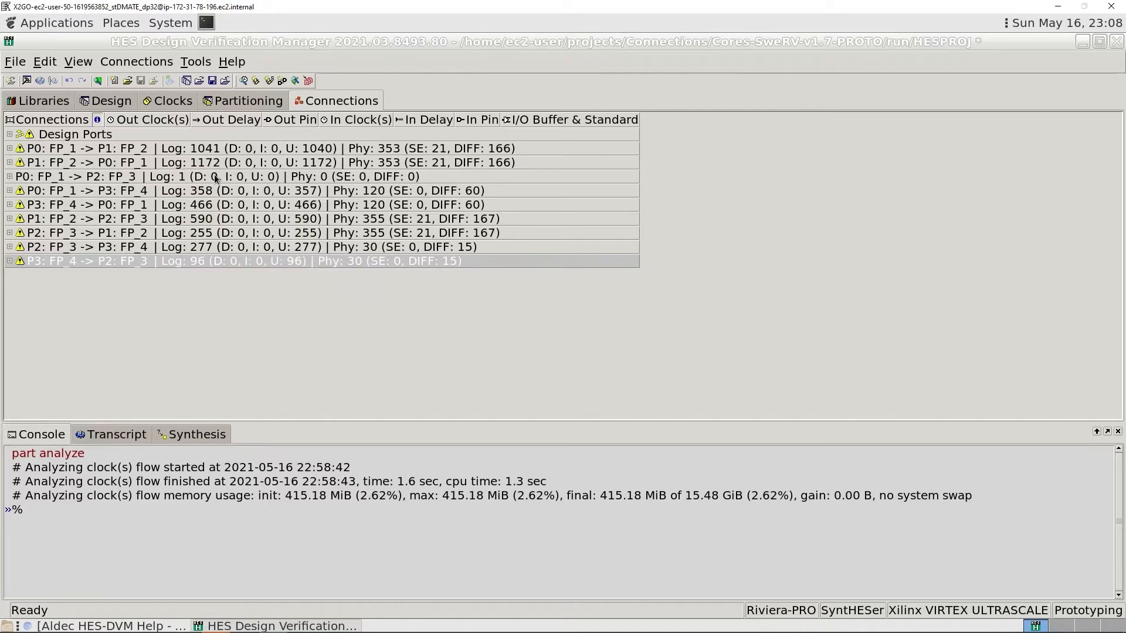
{"action": "left_click", "coordinate": [9, 148]}
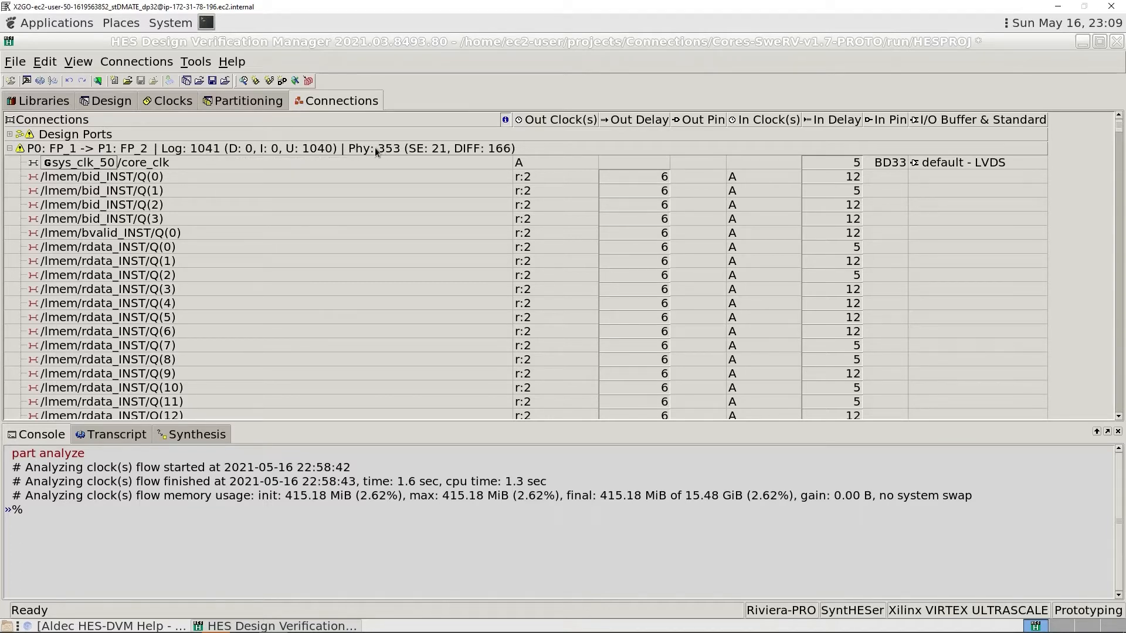
{"action": "mouse_move", "coordinate": [374, 152]}
{"action": "mouse_move", "coordinate": [180, 149]}
{"action": "left_click", "coordinate": [132, 181]}
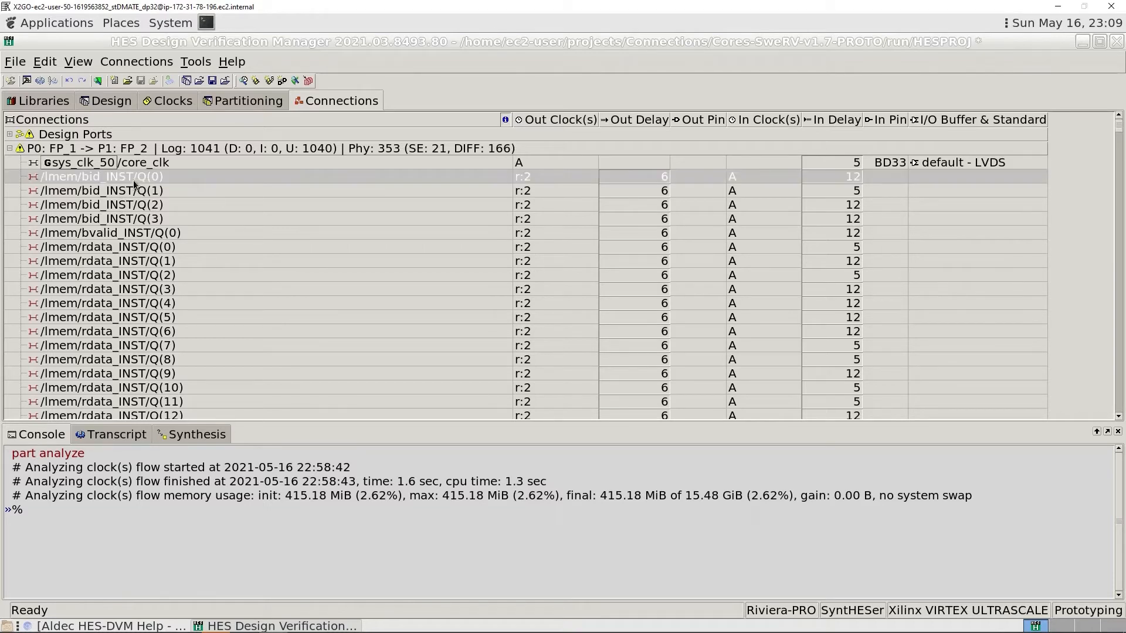
{"action": "left_click", "coordinate": [124, 235], "text": "shift"}
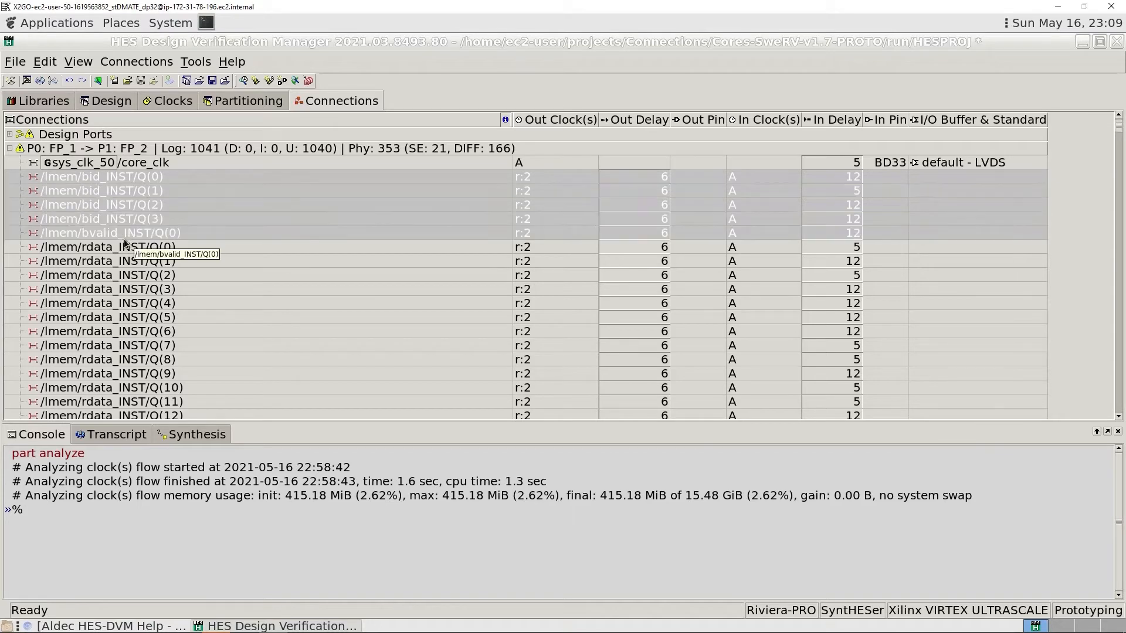
{"action": "right_click", "coordinate": [221, 204]}
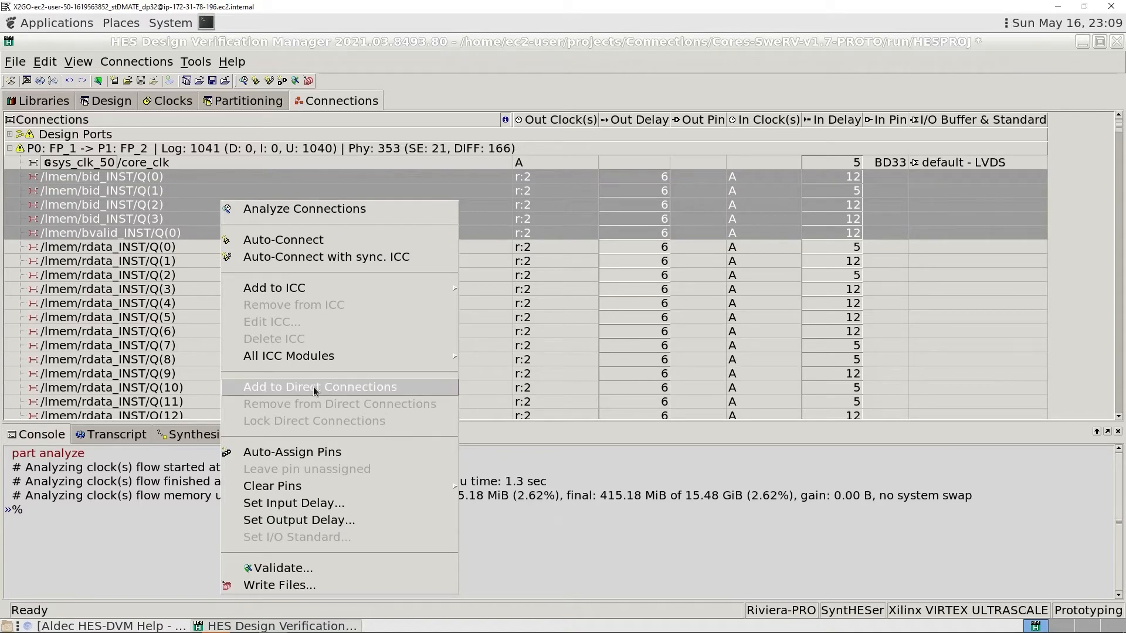
{"action": "left_click", "coordinate": [361, 386]}
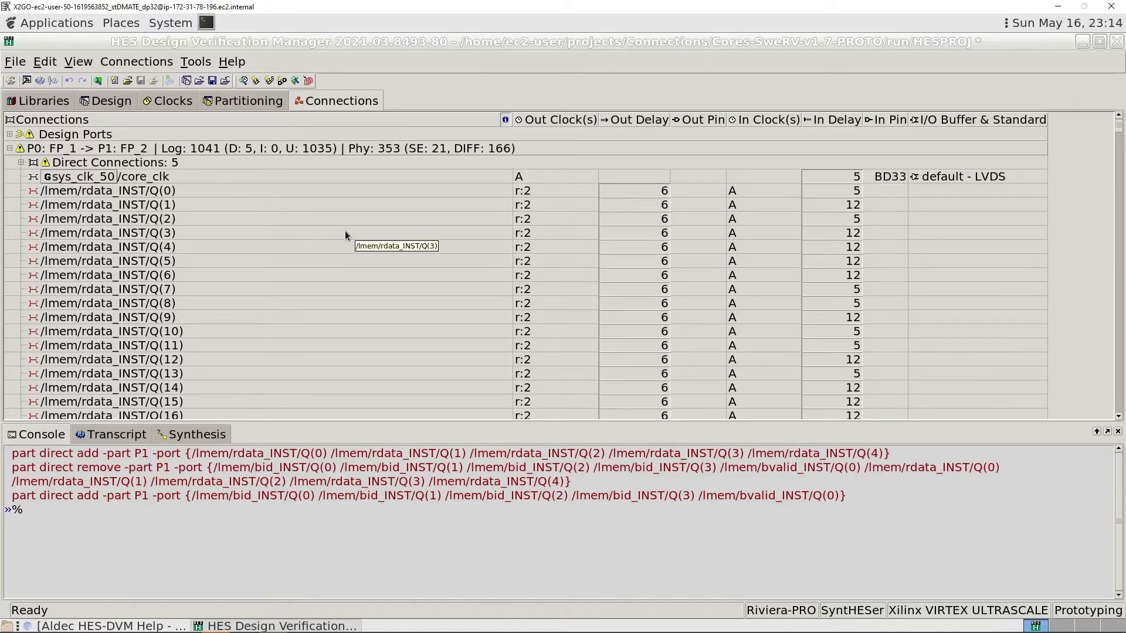
- Start a new inter-chip connector (ICC) for the connections /lmem/rdata_INST/Q(0) through /lmem/rdata_INST/Q(63)
{"action": "scroll", "coordinate": [253, 267], "scroll_direction": "down", "scroll_amount": 3}
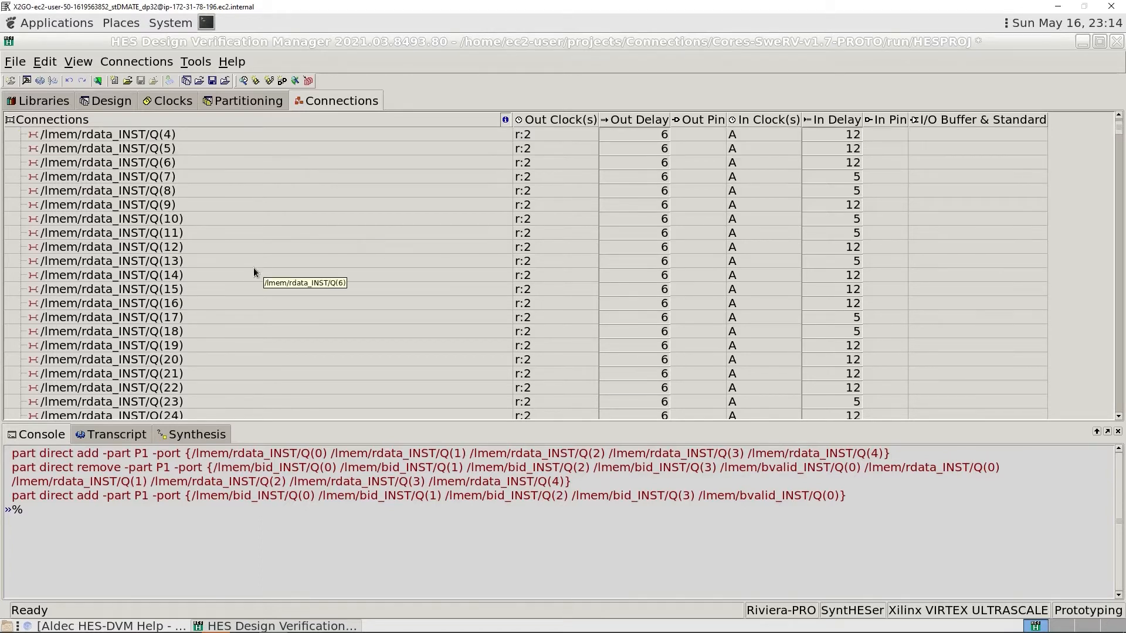
{"action": "scroll", "coordinate": [258, 215], "scroll_direction": "up", "scroll_amount": 3}
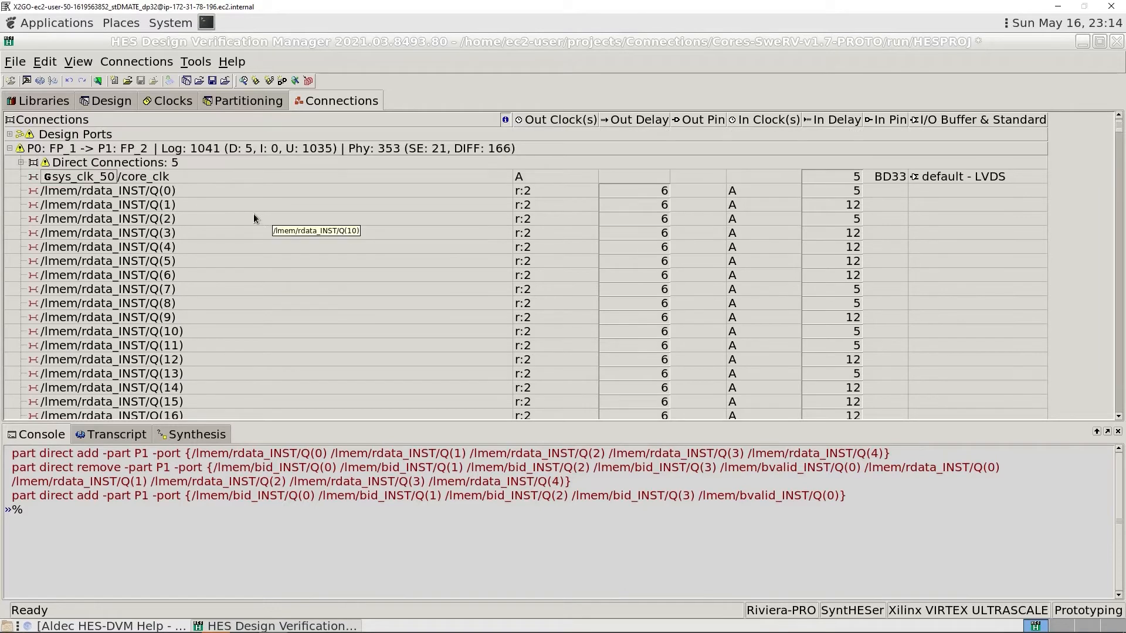
{"action": "left_click", "coordinate": [188, 261]}
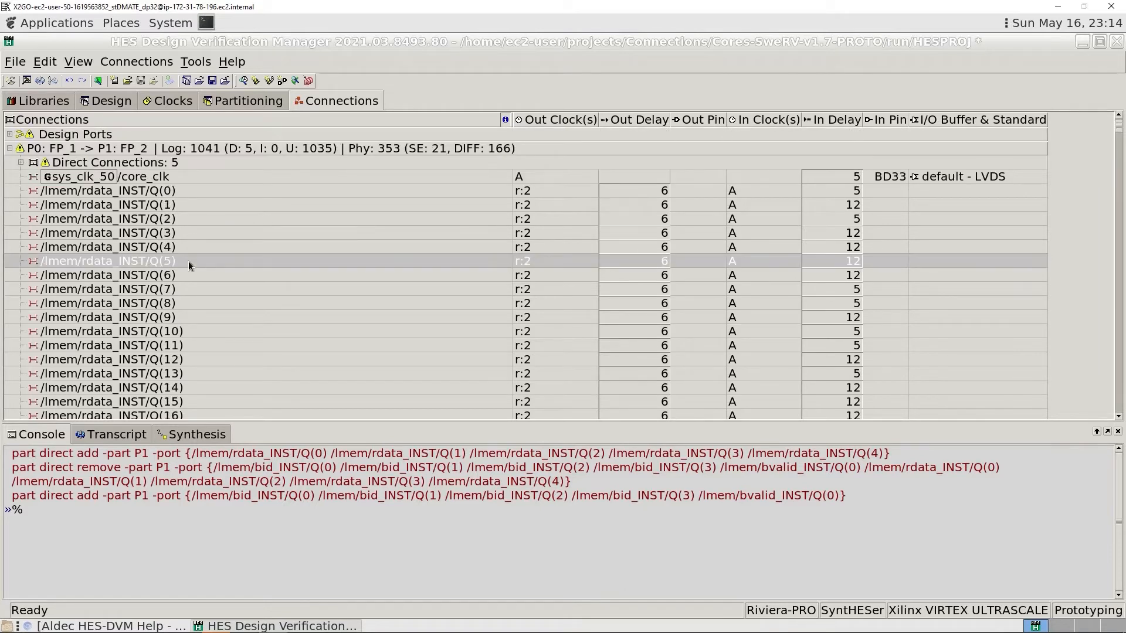
{"action": "left_click", "coordinate": [184, 189]}
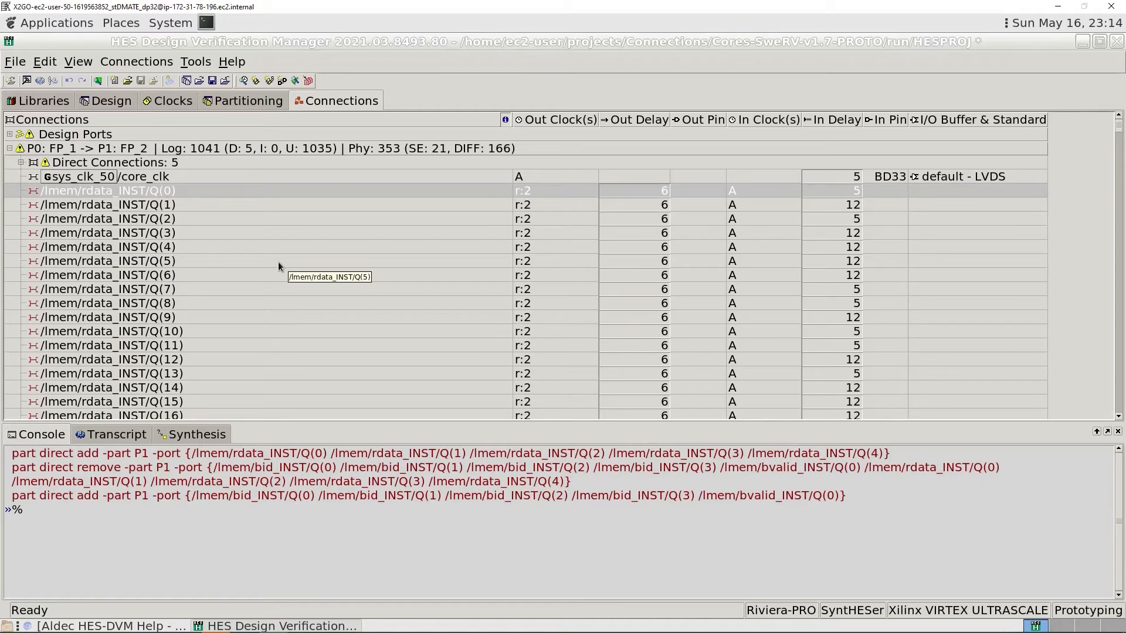
{"action": "scroll", "coordinate": [277, 261], "scroll_direction": "down", "scroll_amount": 6}
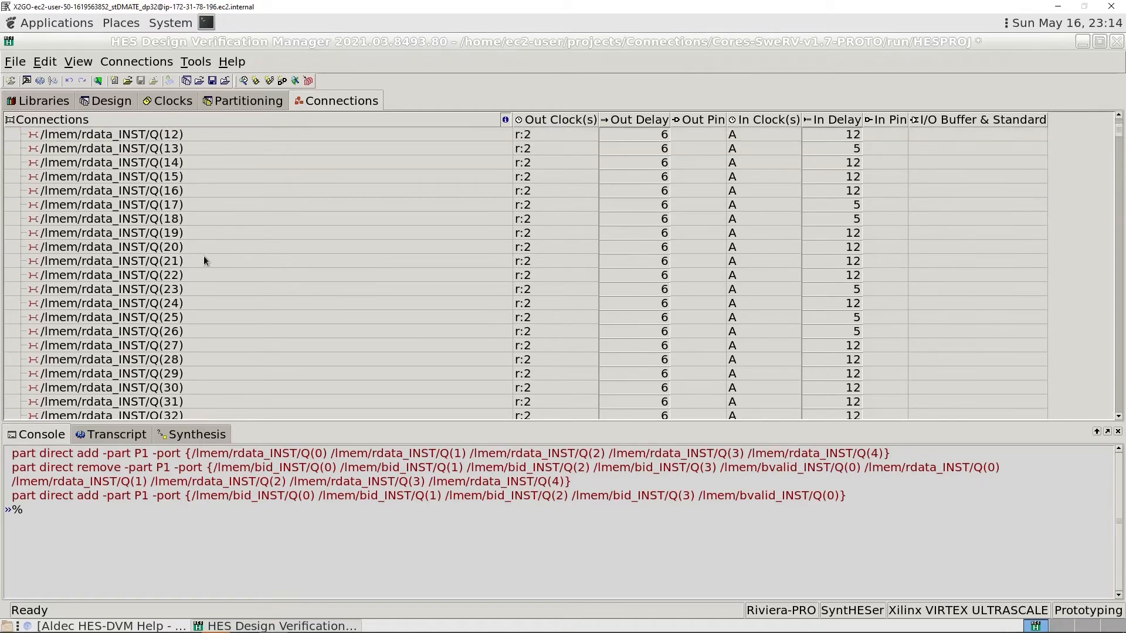
{"action": "scroll", "coordinate": [226, 352], "scroll_direction": "down", "scroll_amount": 10}
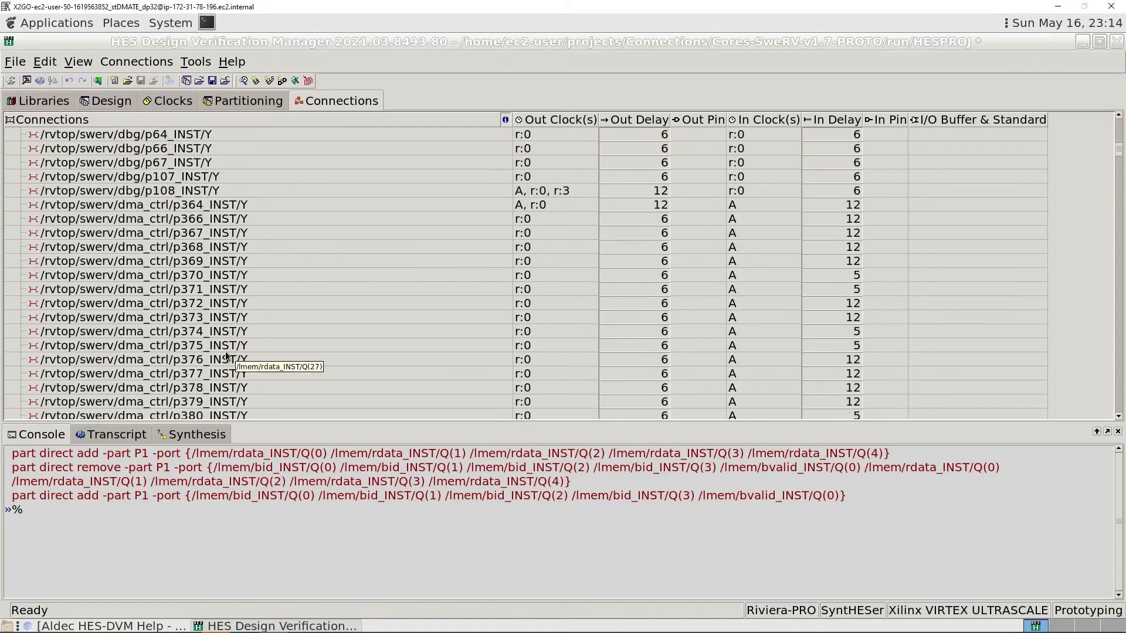
{"action": "scroll", "coordinate": [226, 355], "scroll_direction": "up", "scroll_amount": 5}
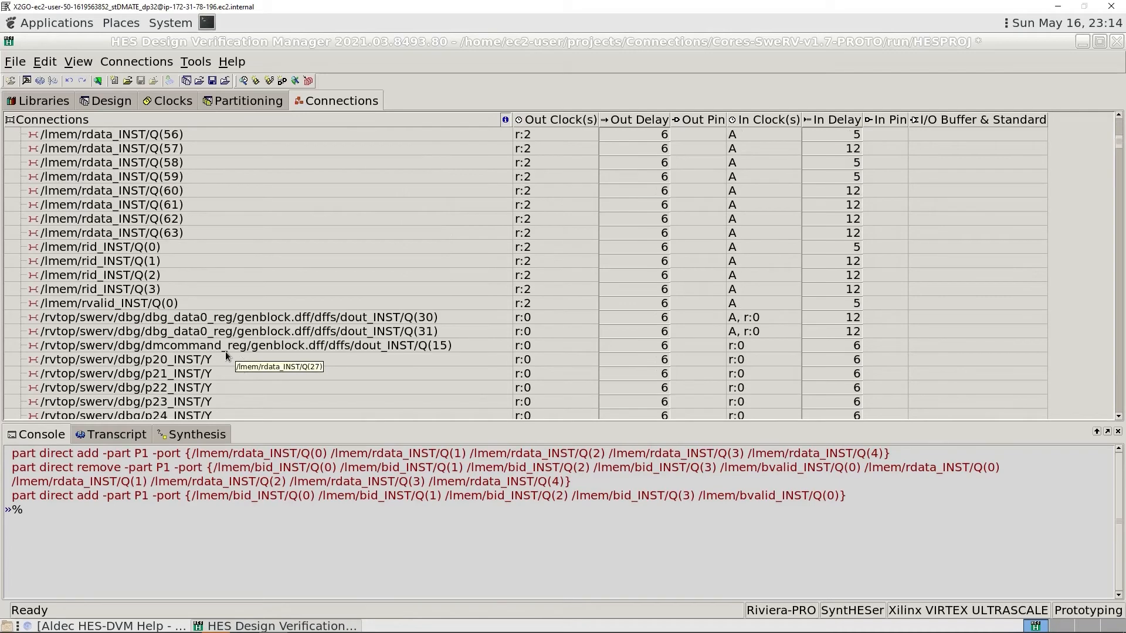
{"action": "left_click", "coordinate": [191, 232], "text": "shift"}
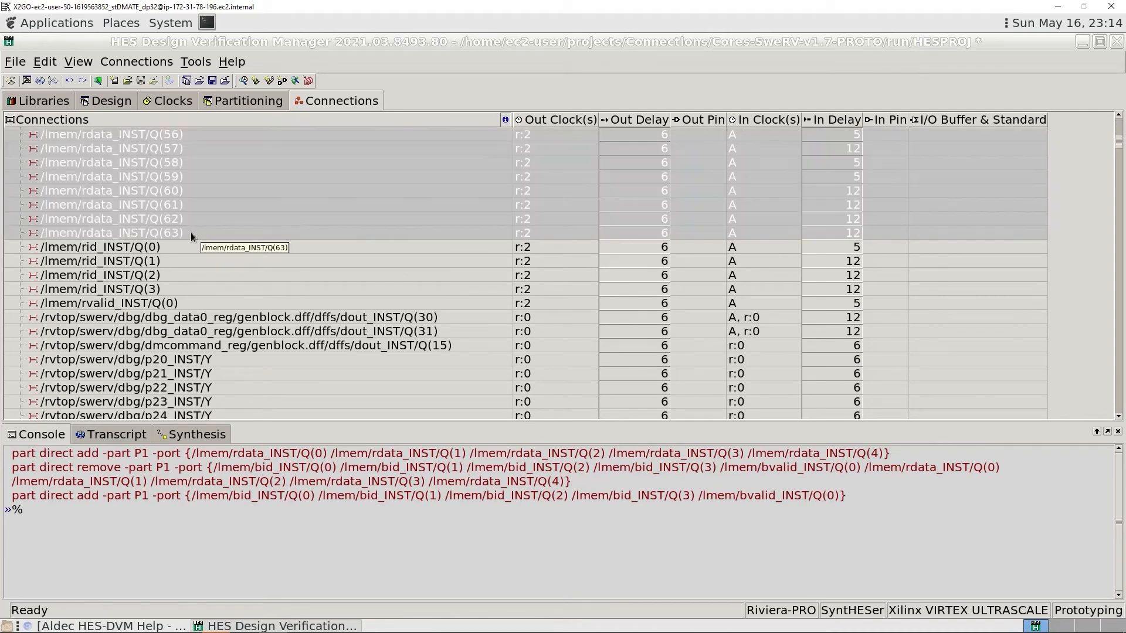
{"action": "right_click", "coordinate": [262, 199]}
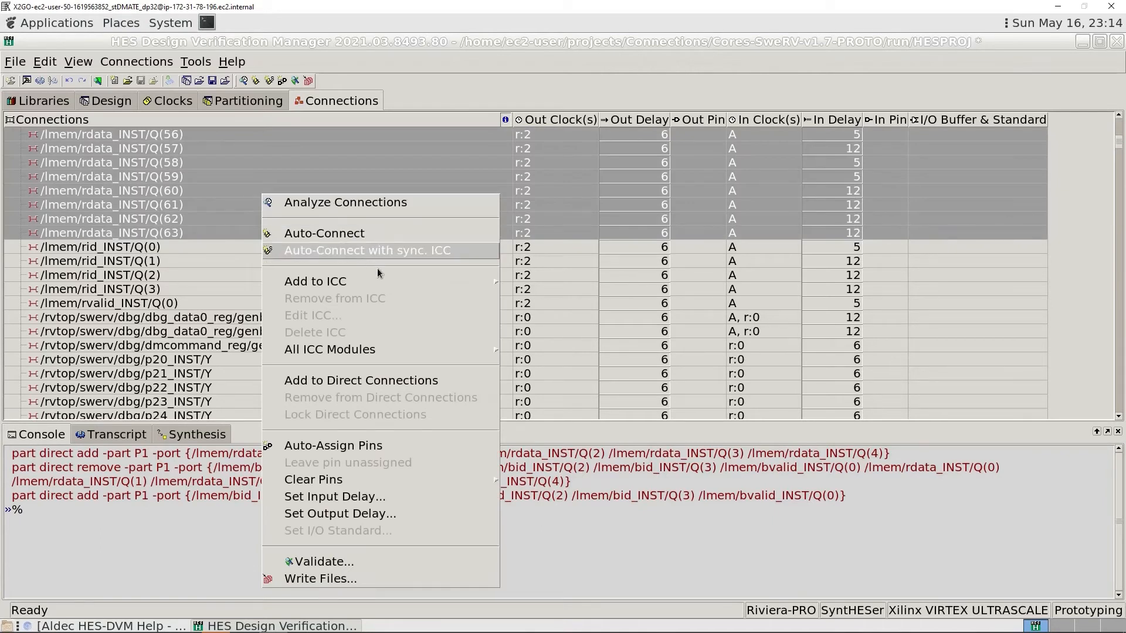
{"action": "mouse_move", "coordinate": [367, 282]}
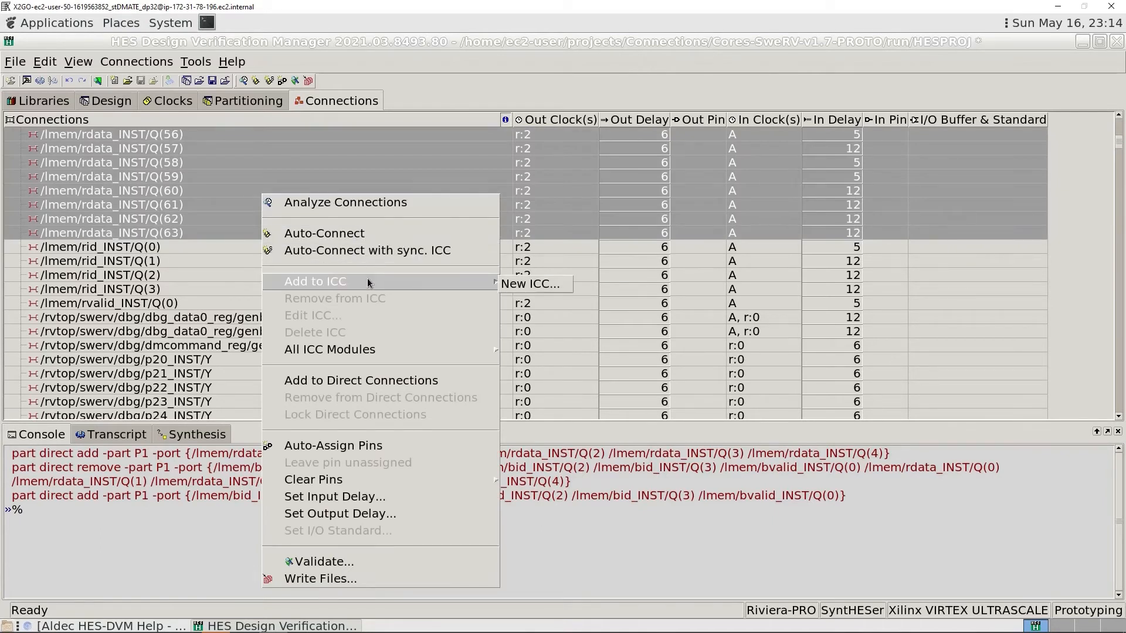
{"action": "left_click", "coordinate": [529, 285]}
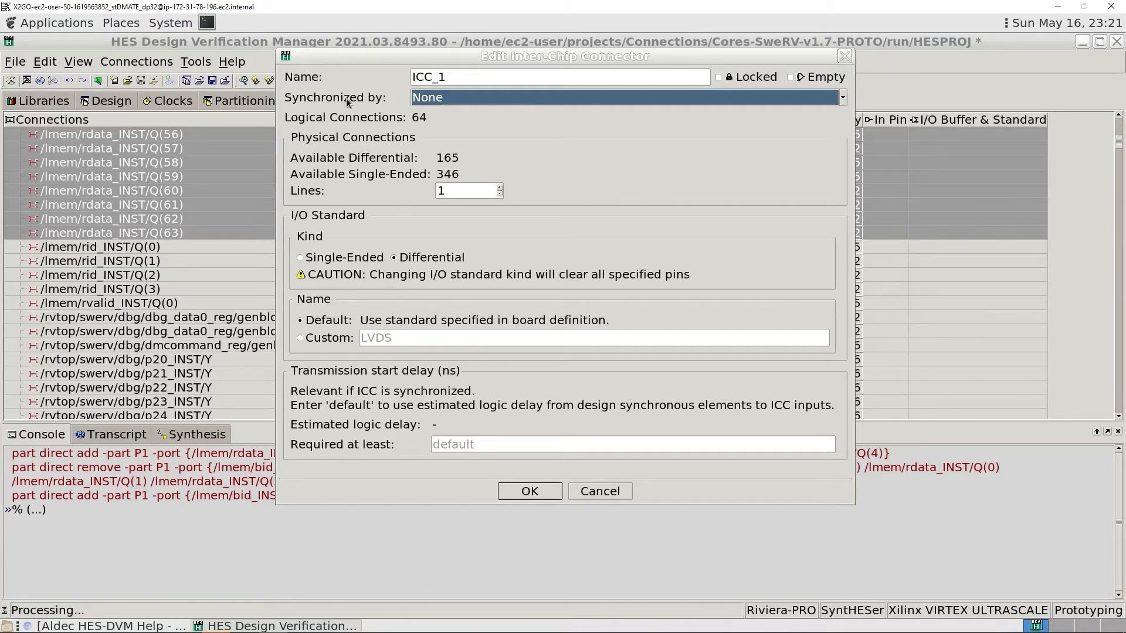
- Synchronize ICC_1 by the rising edge of clock 2: /lmem/rdata_inst_1/y and set its physical connection lines to 16
{"action": "left_click", "coordinate": [442, 98]}
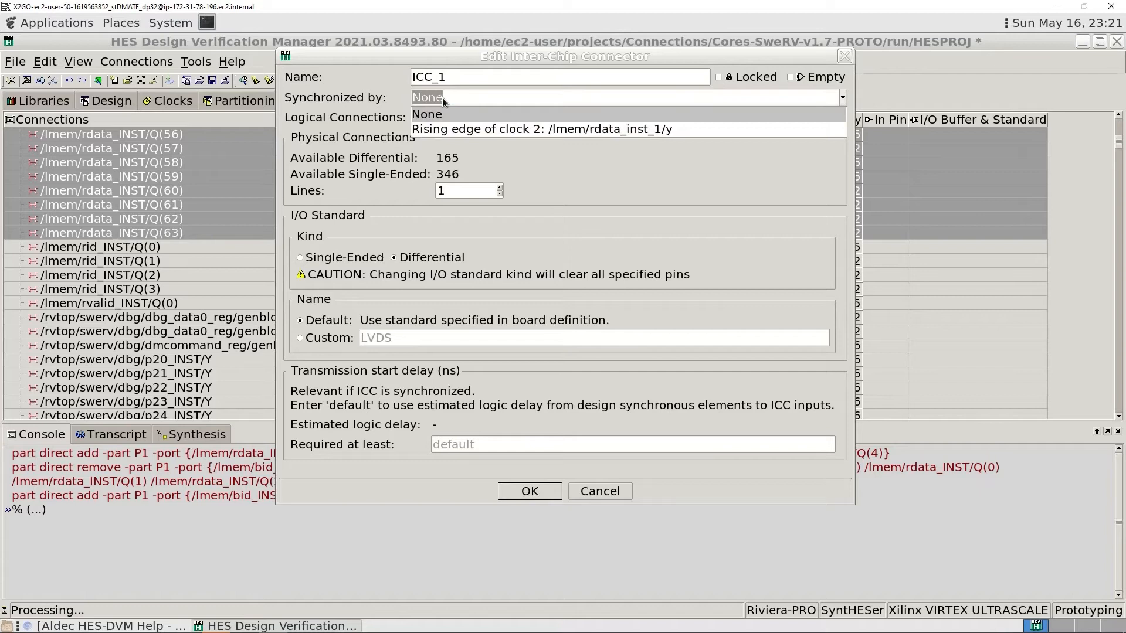
{"action": "left_click", "coordinate": [468, 130]}
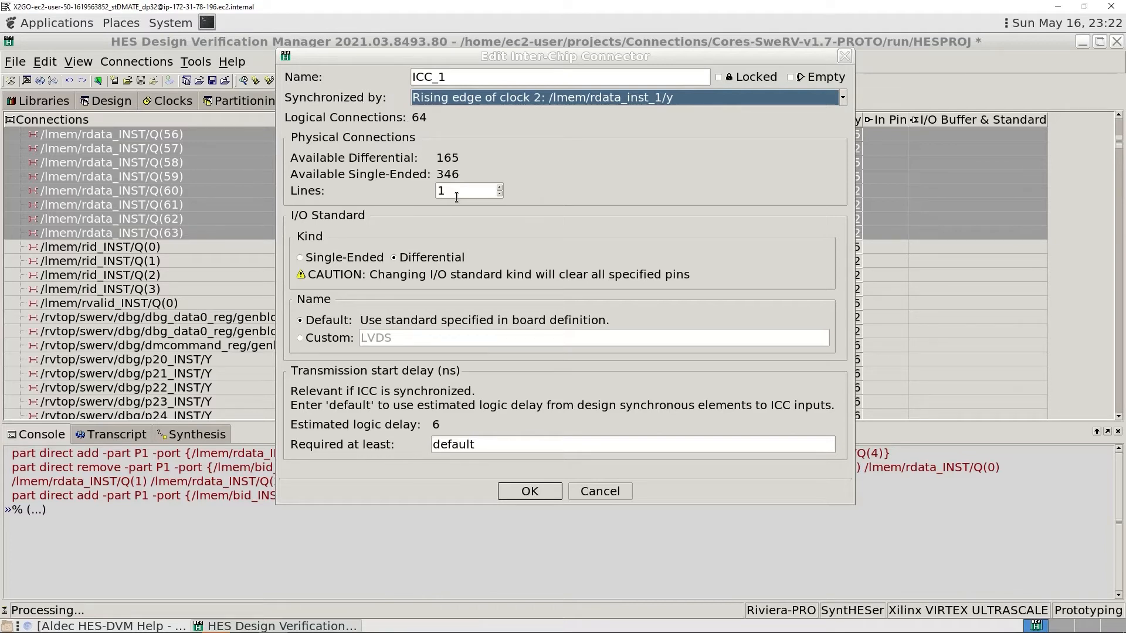
{"action": "left_click", "coordinate": [500, 188]}
{"action": "left_click", "coordinate": [500, 188]}
{"action": "left_click", "coordinate": [500, 188]}
{"action": "left_click", "coordinate": [500, 188]}
{"action": "left_click", "coordinate": [500, 188]}
{"action": "left_click", "coordinate": [500, 188]}
{"action": "left_click", "coordinate": [500, 189]}
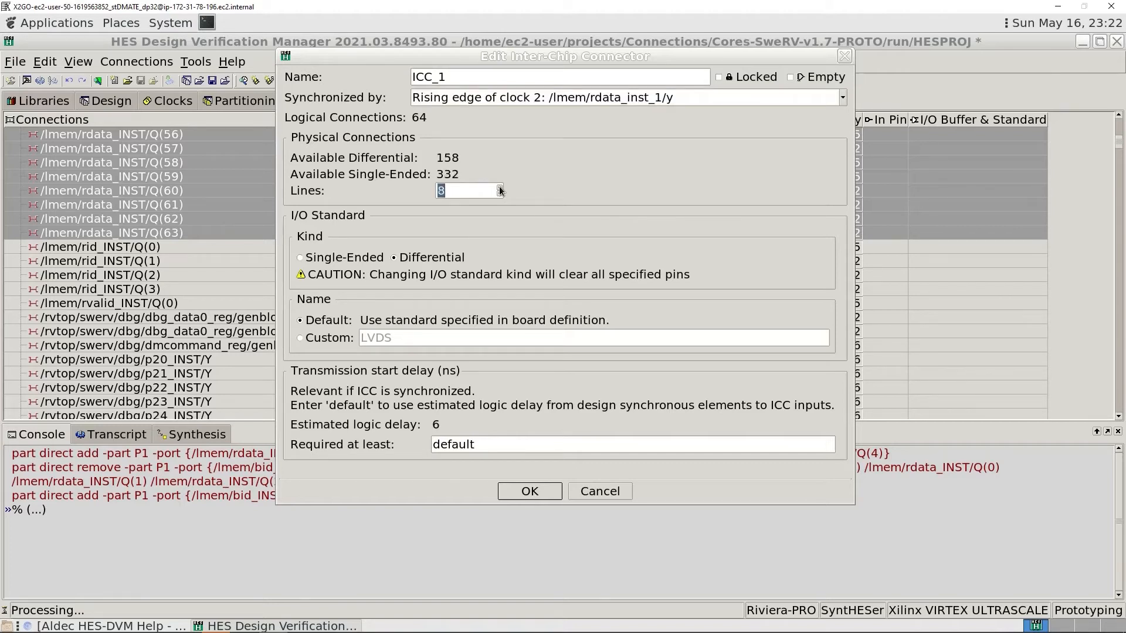
{"action": "left_click", "coordinate": [500, 188]}
{"action": "left_click", "coordinate": [500, 188]}
{"action": "left_click", "coordinate": [499, 187]}
{"action": "left_click", "coordinate": [499, 187]}
{"action": "left_click", "coordinate": [499, 187]}
{"action": "left_click", "coordinate": [499, 187]}
{"action": "left_click", "coordinate": [499, 187]}
{"action": "left_click", "coordinate": [499, 187]}
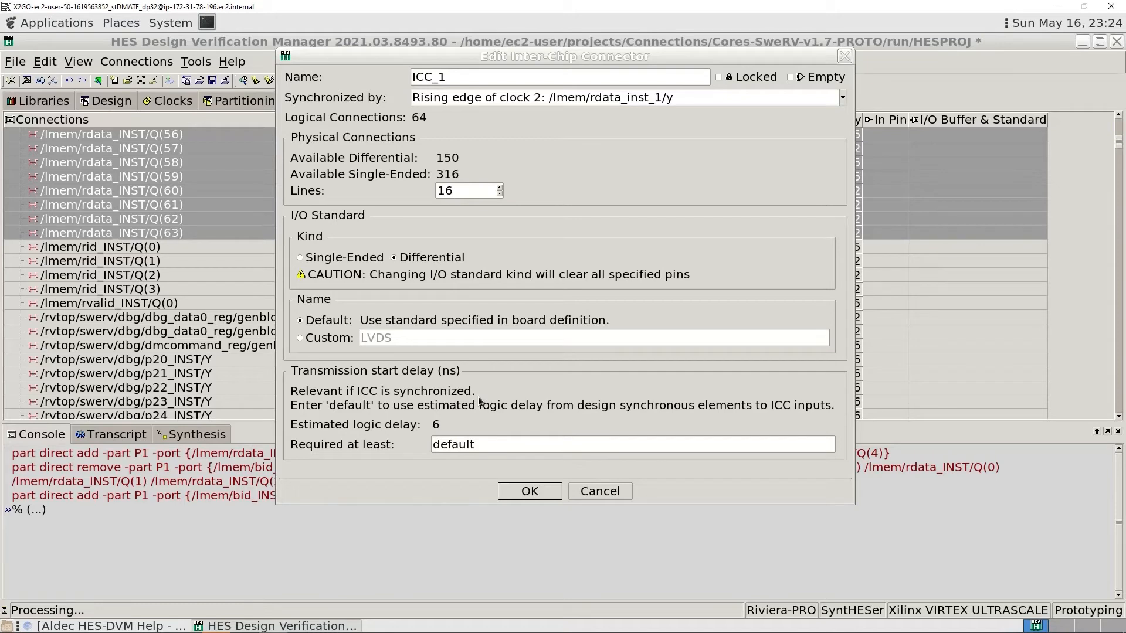
{"action": "left_click", "coordinate": [790, 78]}
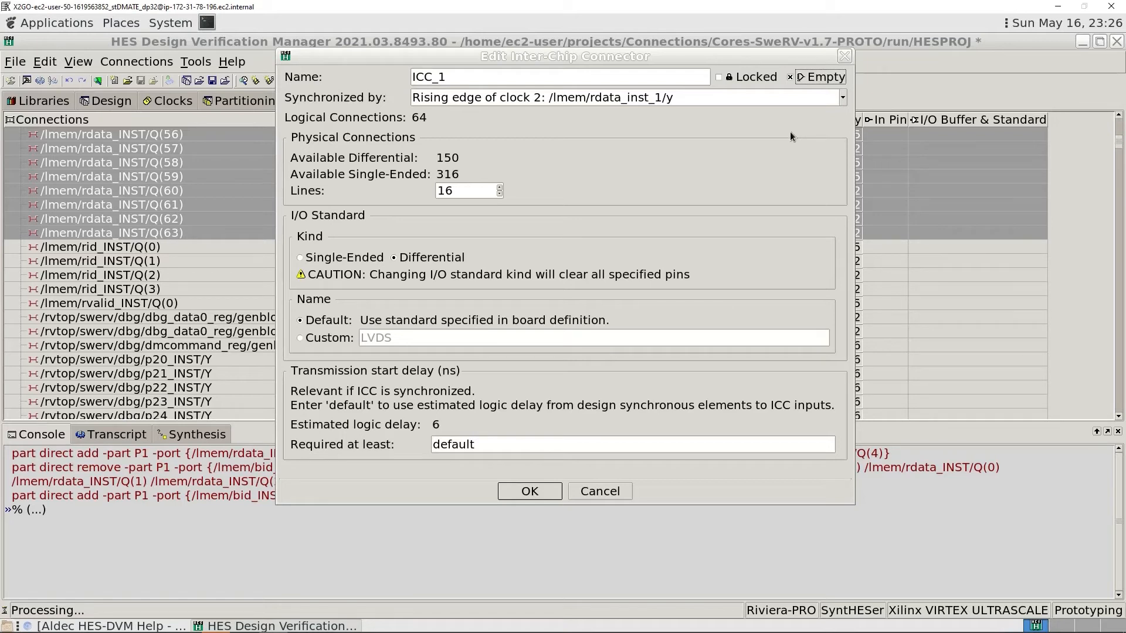
{"action": "left_click", "coordinate": [789, 79]}
{"action": "left_click", "coordinate": [717, 76]}
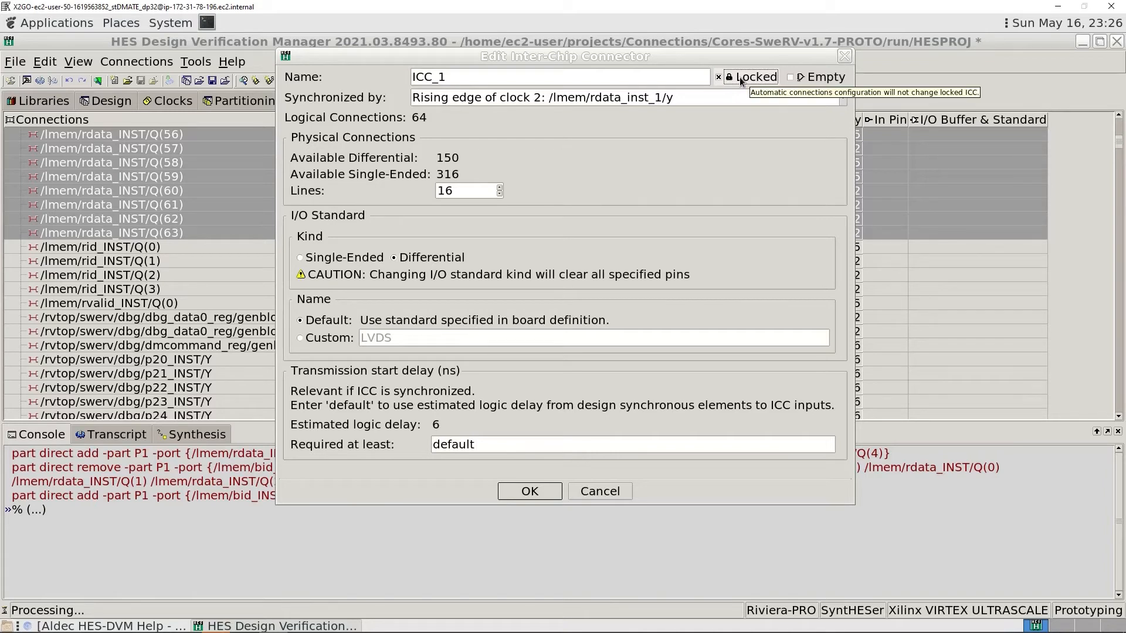
{"action": "left_click", "coordinate": [740, 80]}
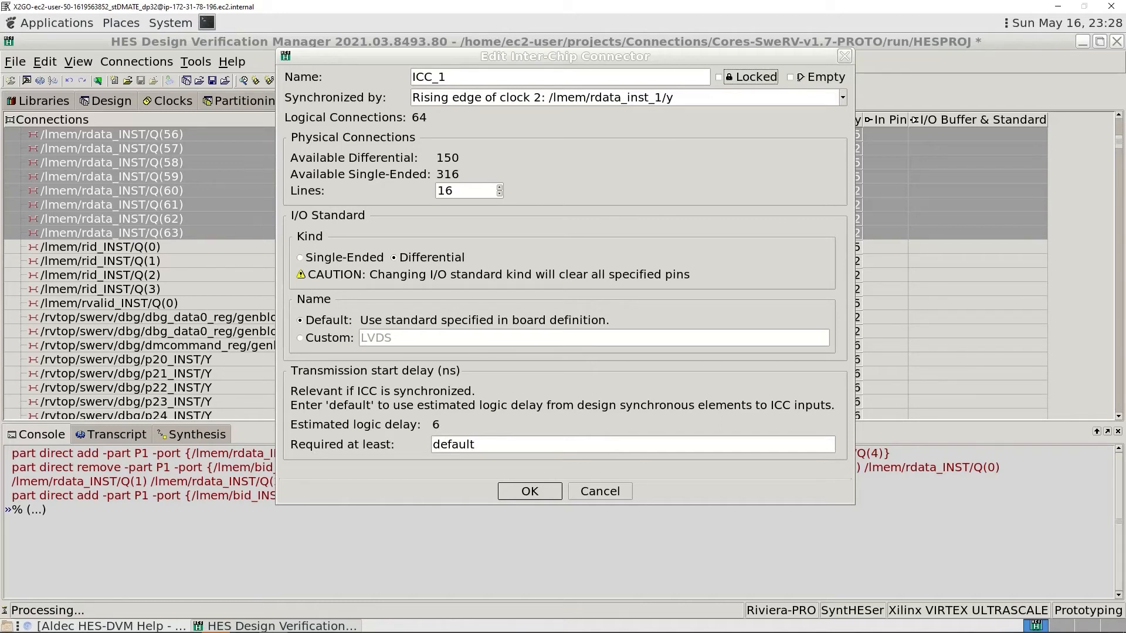
- Create the ICC_1 connector with these settings and review its summary in the P0: FP_1 -> P1: FP_2 group
{"action": "left_click", "coordinate": [539, 494]}
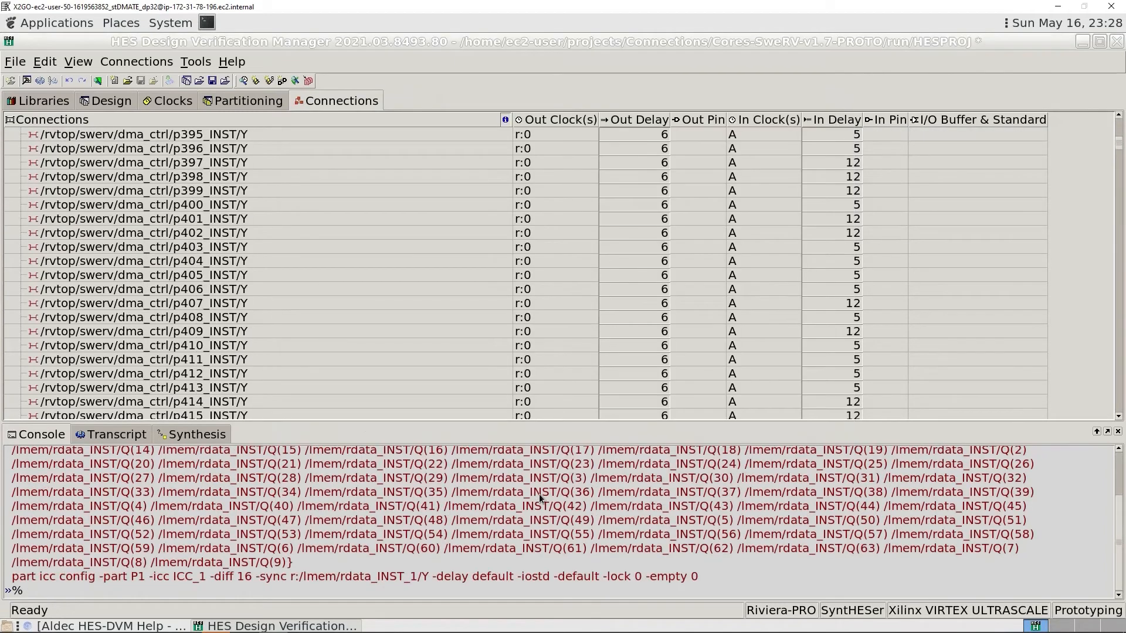
{"action": "scroll", "coordinate": [256, 253], "scroll_direction": "up", "scroll_amount": 2}
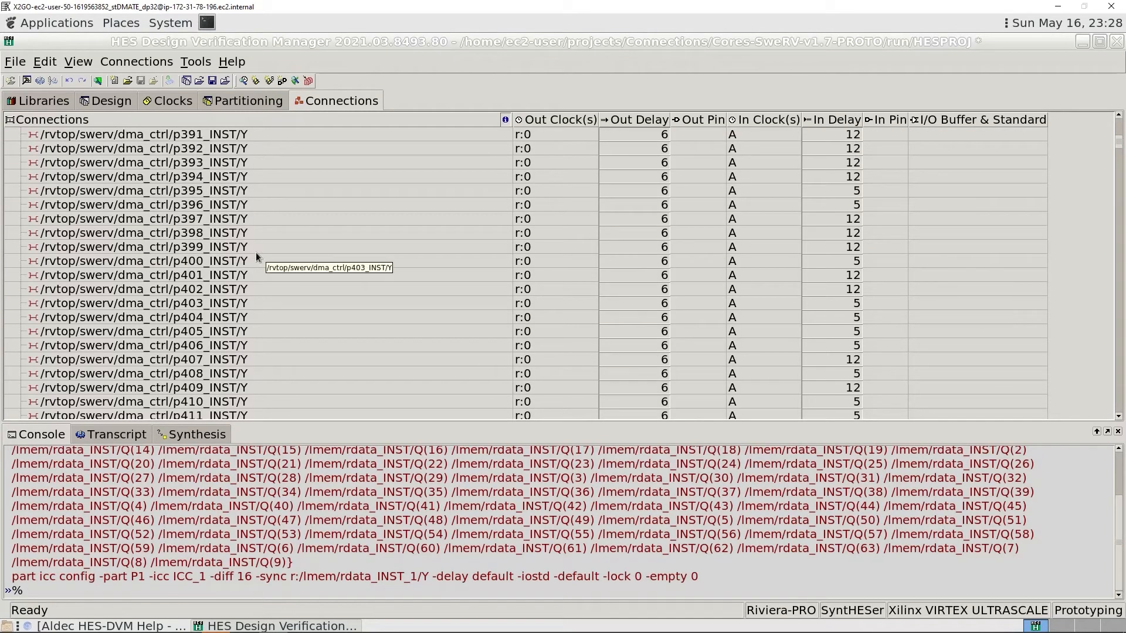
{"action": "scroll", "coordinate": [256, 252], "scroll_direction": "up", "scroll_amount": 15}
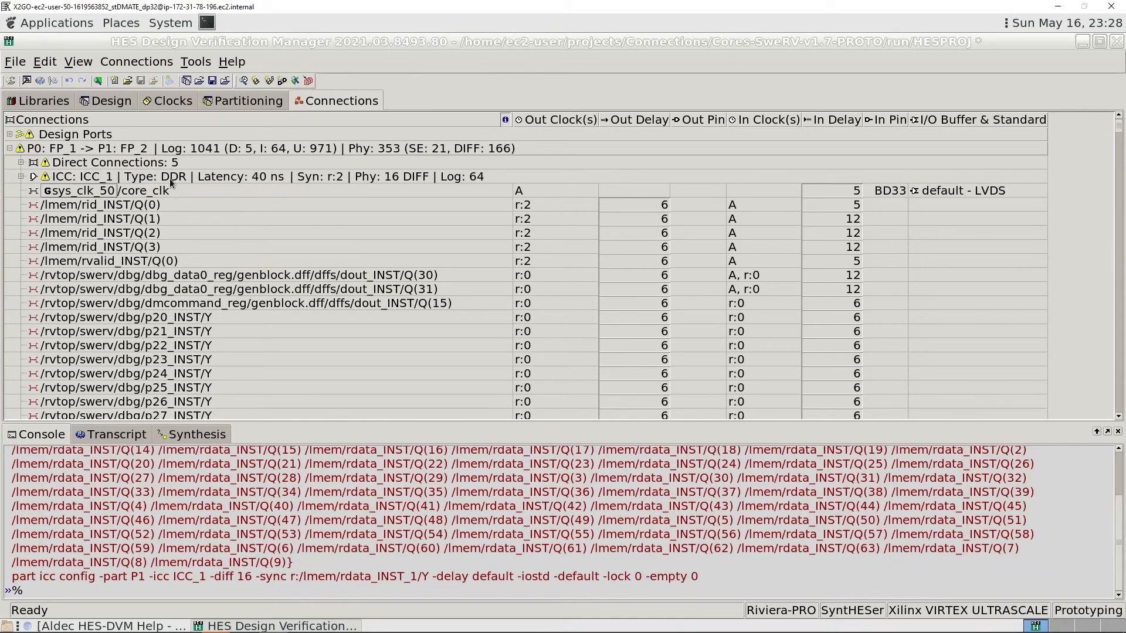
{"action": "mouse_move", "coordinate": [185, 177]}
{"action": "mouse_move", "coordinate": [252, 178]}
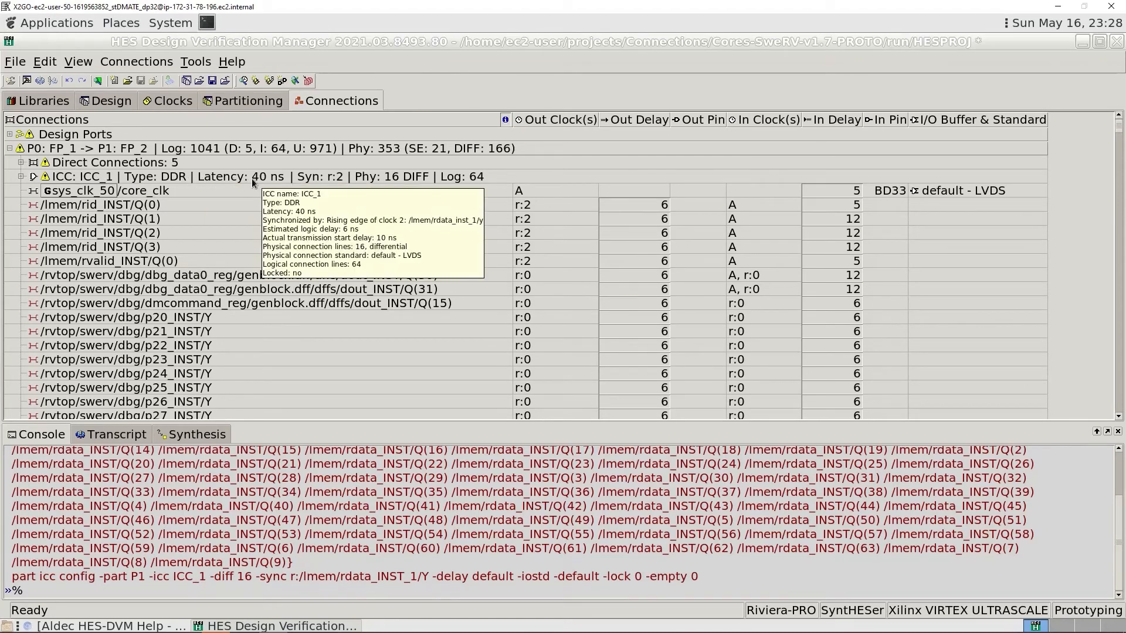
{"action": "mouse_move", "coordinate": [308, 177]}
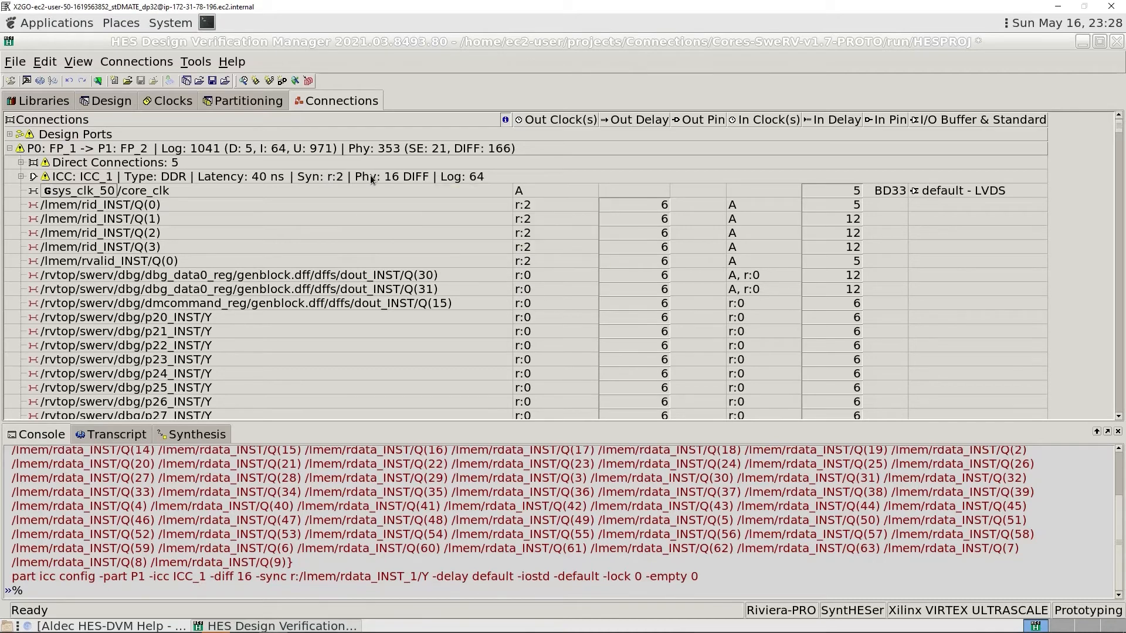
{"action": "mouse_move", "coordinate": [371, 179]}
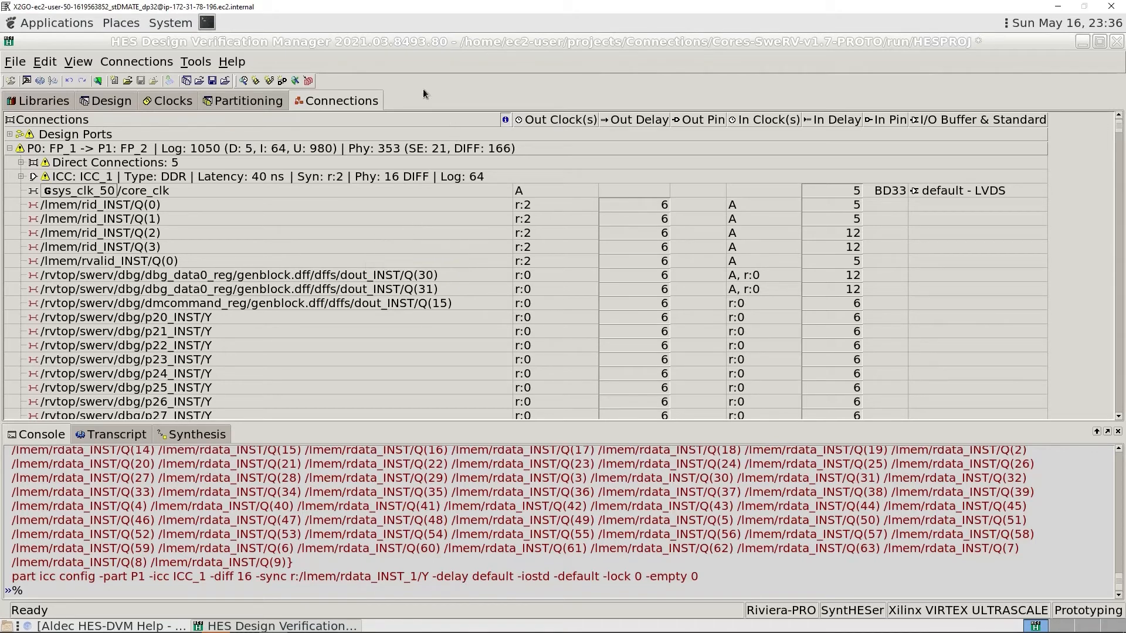
- Auto-connect the partition-to-partition connections with synchronous ICCs and review the resulting connection groups
{"action": "left_click", "coordinate": [138, 59]}
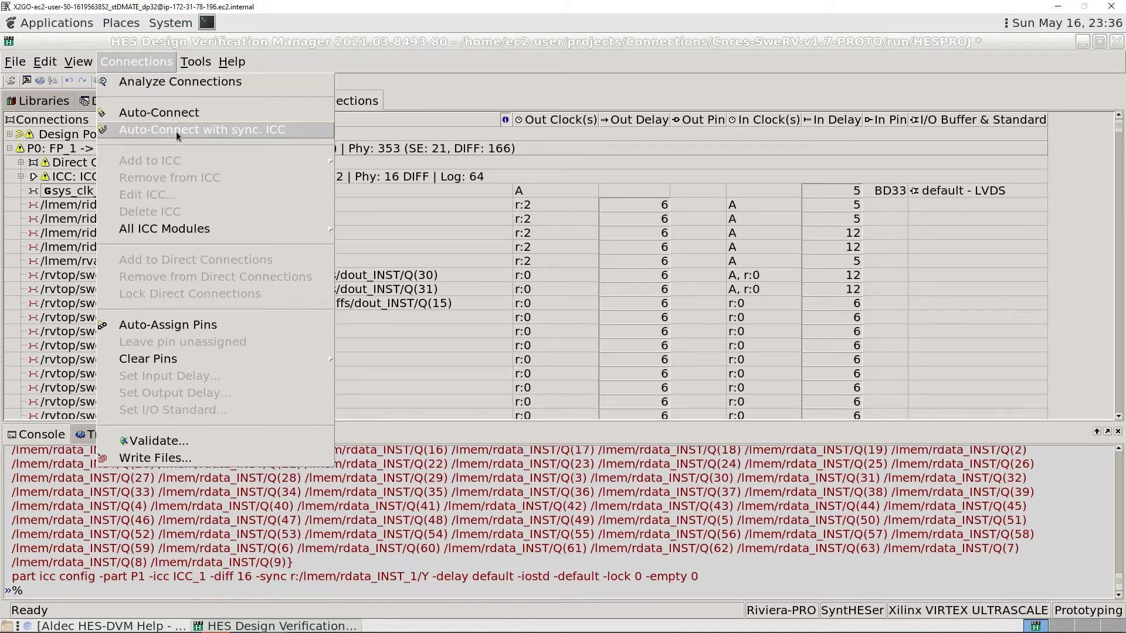
{"action": "left_click", "coordinate": [214, 131]}
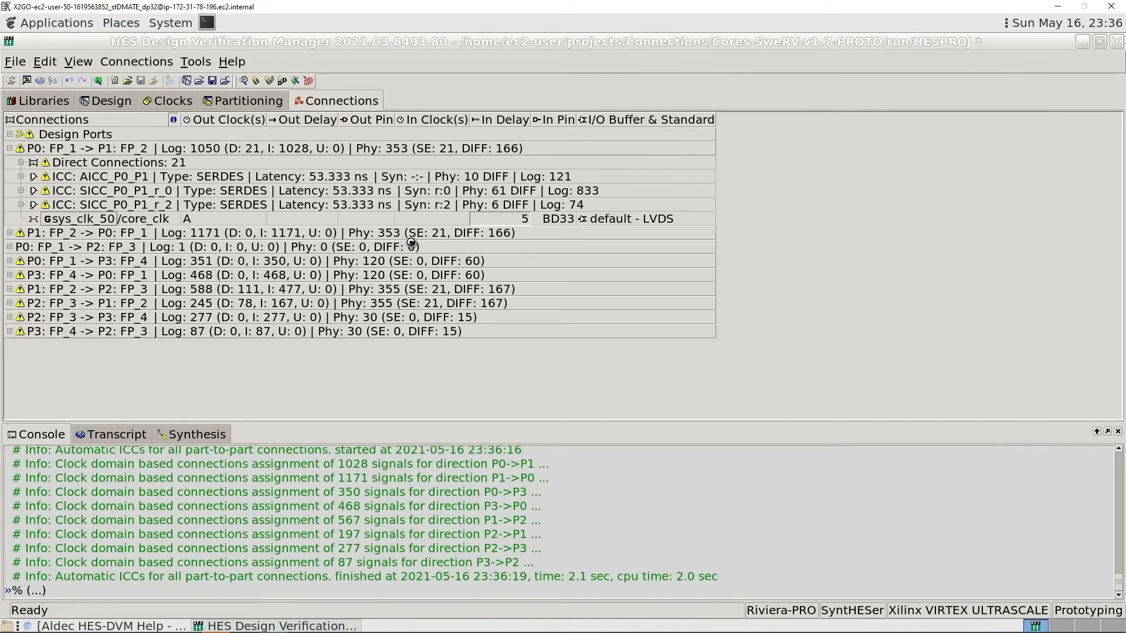
{"action": "mouse_move", "coordinate": [411, 242]}
{"action": "mouse_move", "coordinate": [210, 258]}
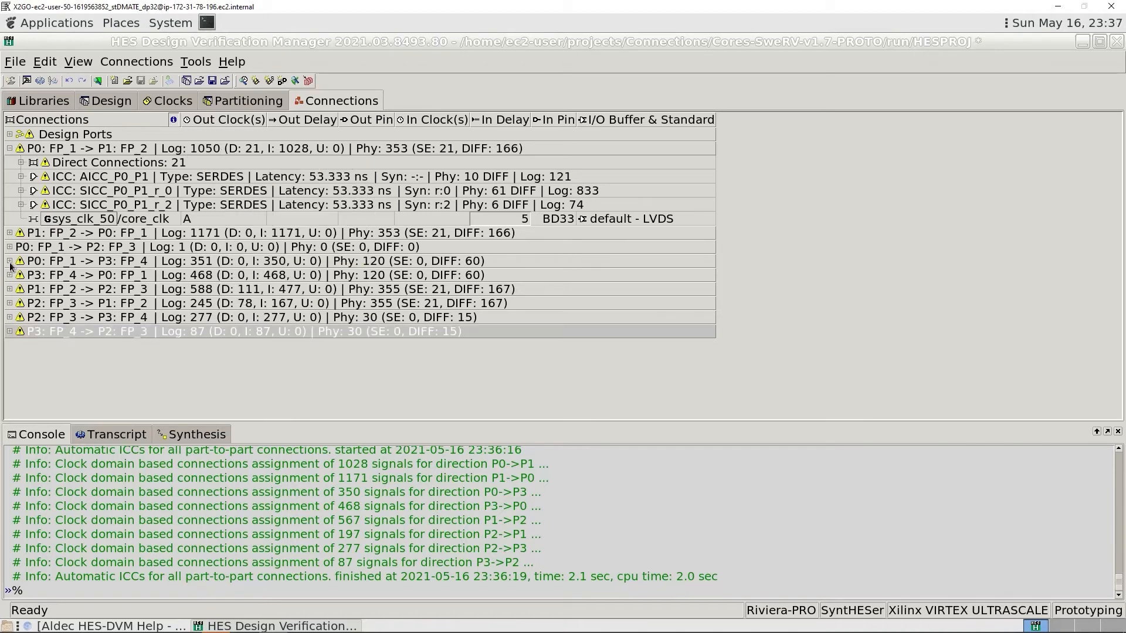
- Expand the P0: FP_1 -> P3: FP_4 group and its SICC_P0_P3_r_0 connector to inspect its synchronization, physical and logical connections
{"action": "left_click", "coordinate": [9, 261]}
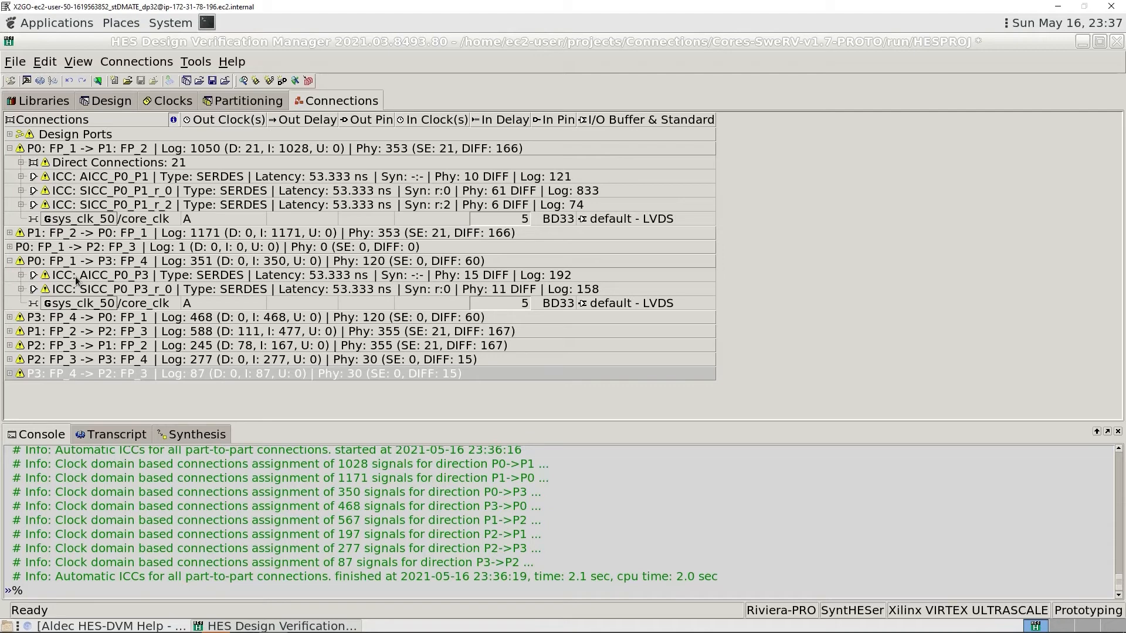
{"action": "mouse_move", "coordinate": [97, 282]}
{"action": "left_click", "coordinate": [21, 289]}
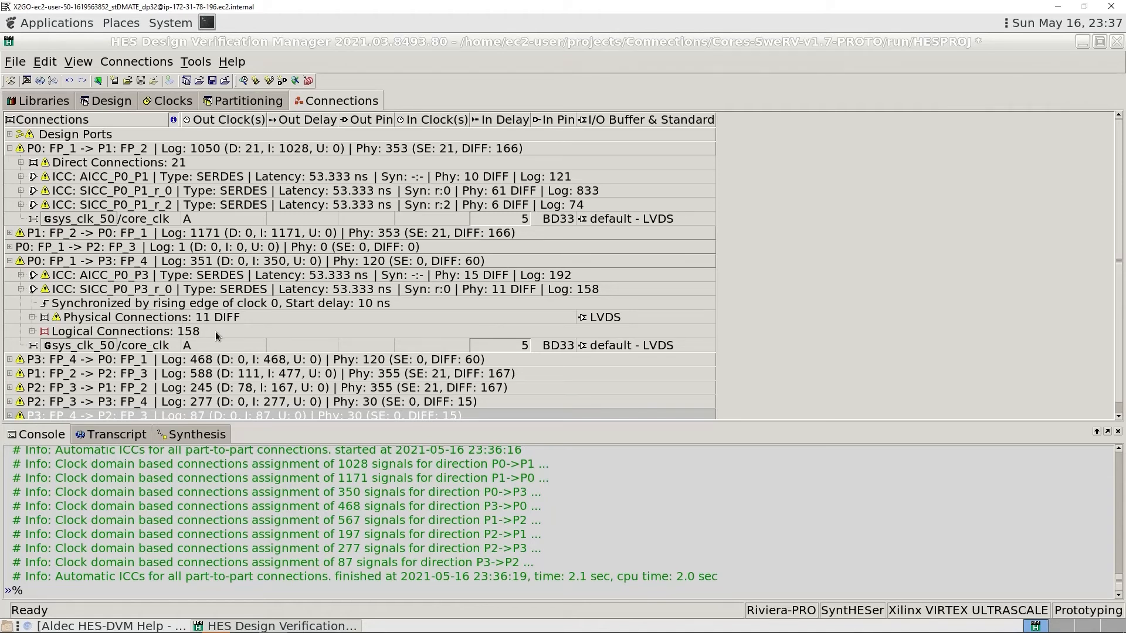
- Collapse the P0: FP_1 -> P3: FP_4 and P0: FP_1 -> P1: FP_2 connection groups
{"action": "scroll", "coordinate": [216, 332], "scroll_direction": "down", "scroll_amount": 1}
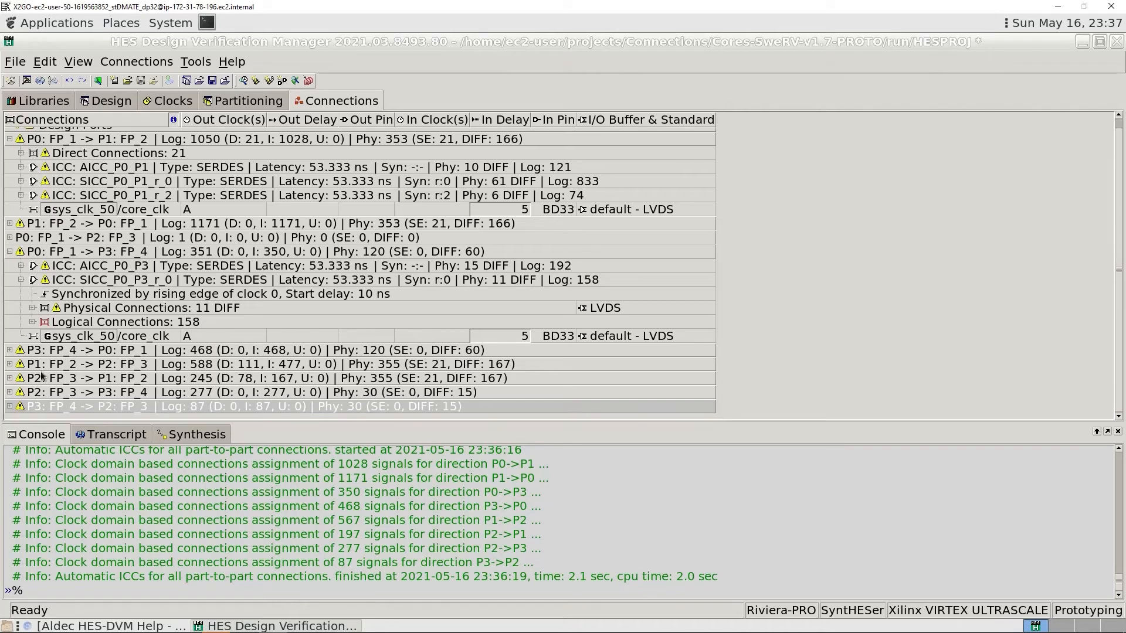
{"action": "left_click", "coordinate": [9, 251]}
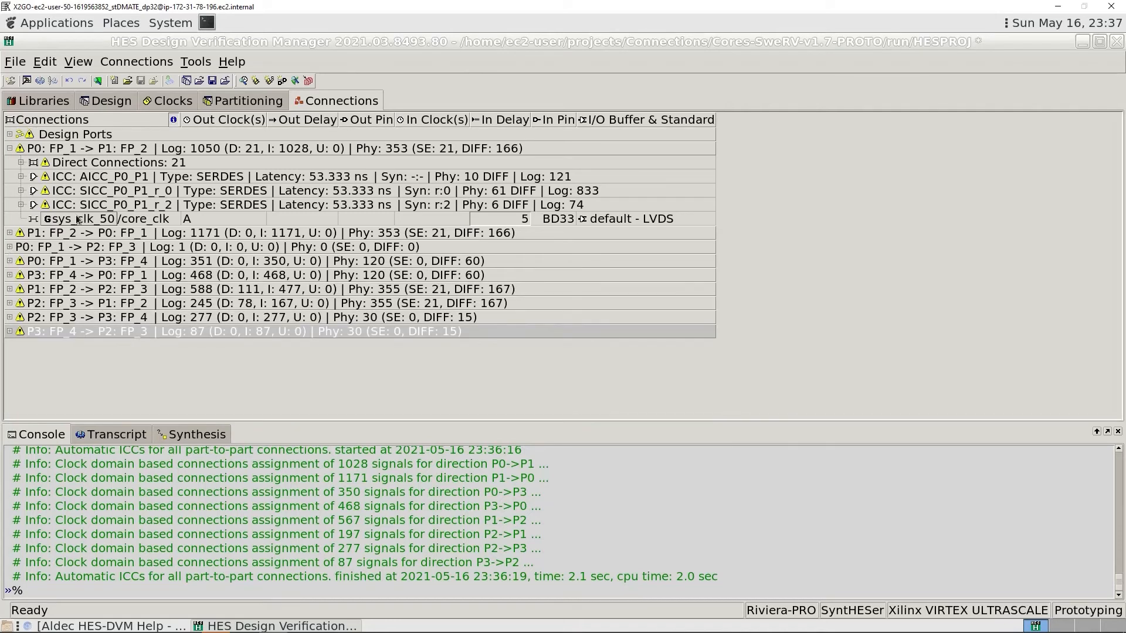
{"action": "left_click", "coordinate": [10, 149]}
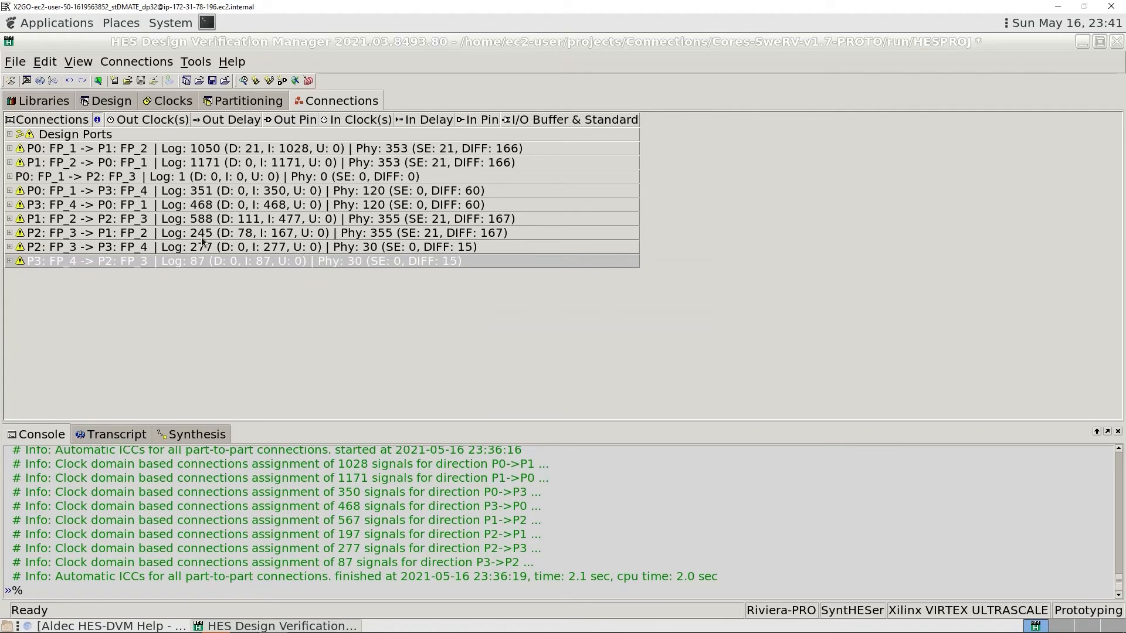
- Expand the physical connections of AICC_P3_P0 in the P3: FP_4 -> P0: FP_1 group and inspect their input and output pin fields
{"action": "mouse_move", "coordinate": [201, 236]}
{"action": "left_click", "coordinate": [9, 205]}
{"action": "left_click", "coordinate": [21, 218]}
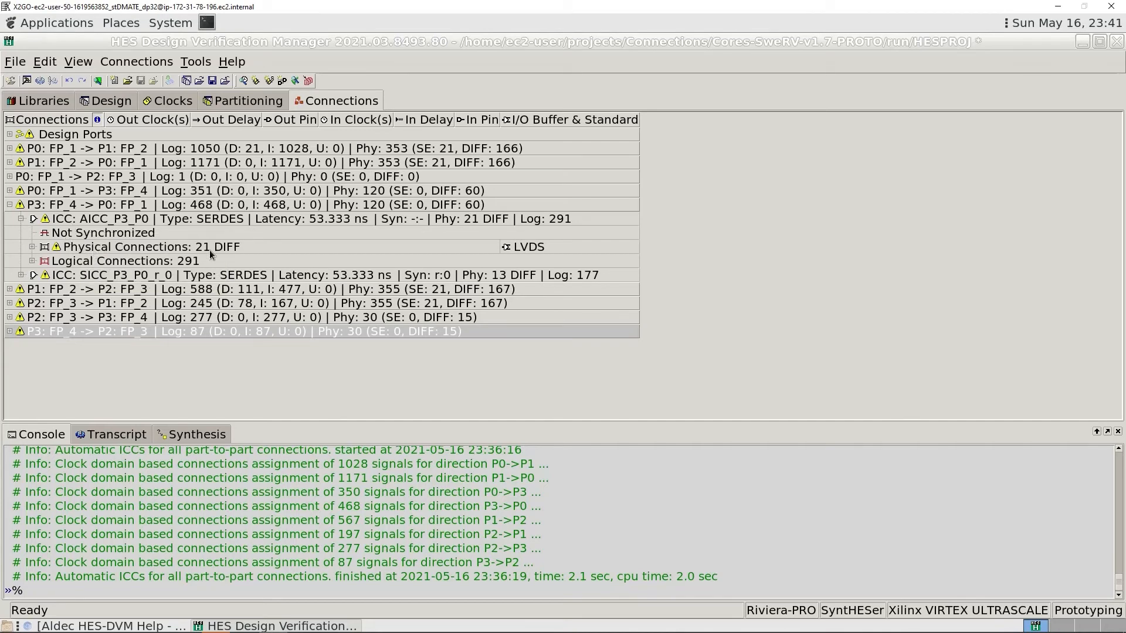
{"action": "left_click", "coordinate": [32, 247]}
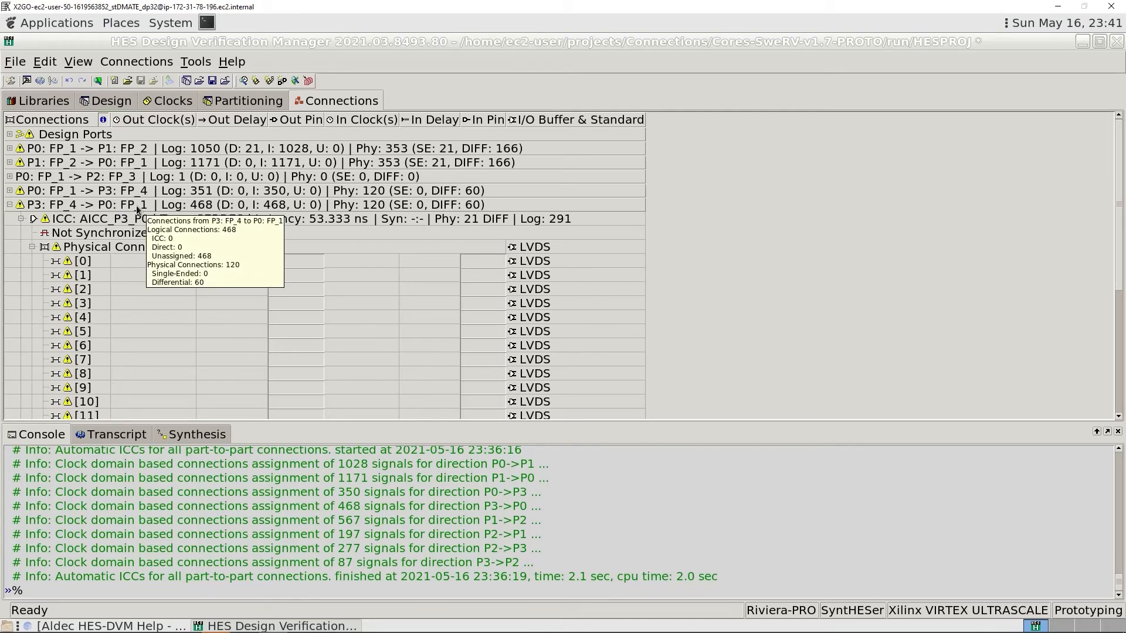
{"action": "left_click", "coordinate": [490, 263]}
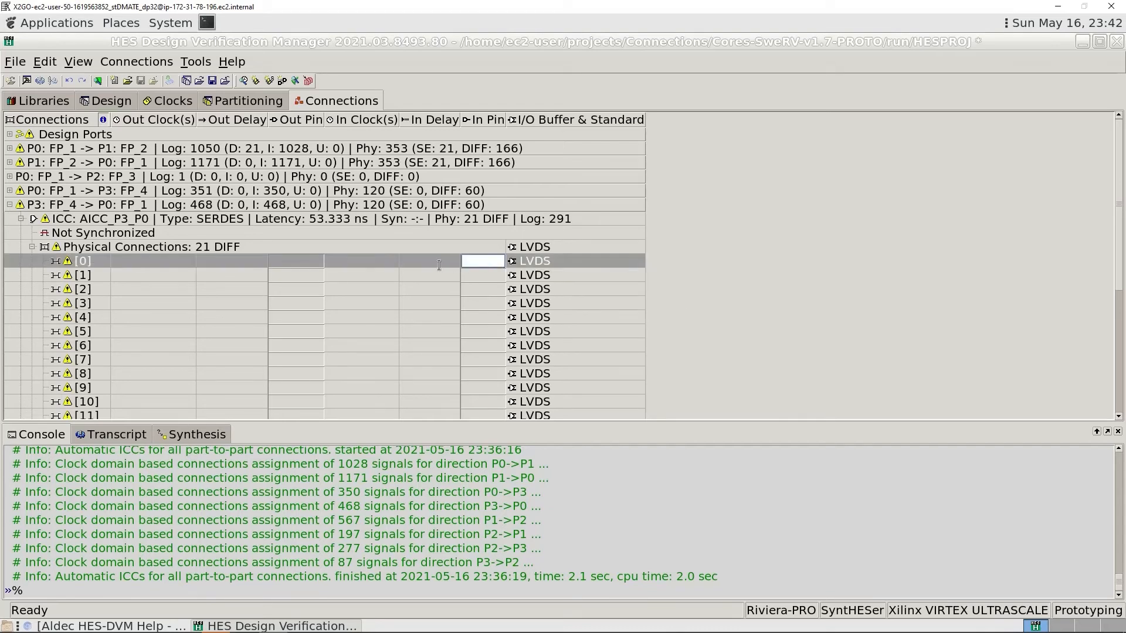
{"action": "left_click", "coordinate": [298, 259]}
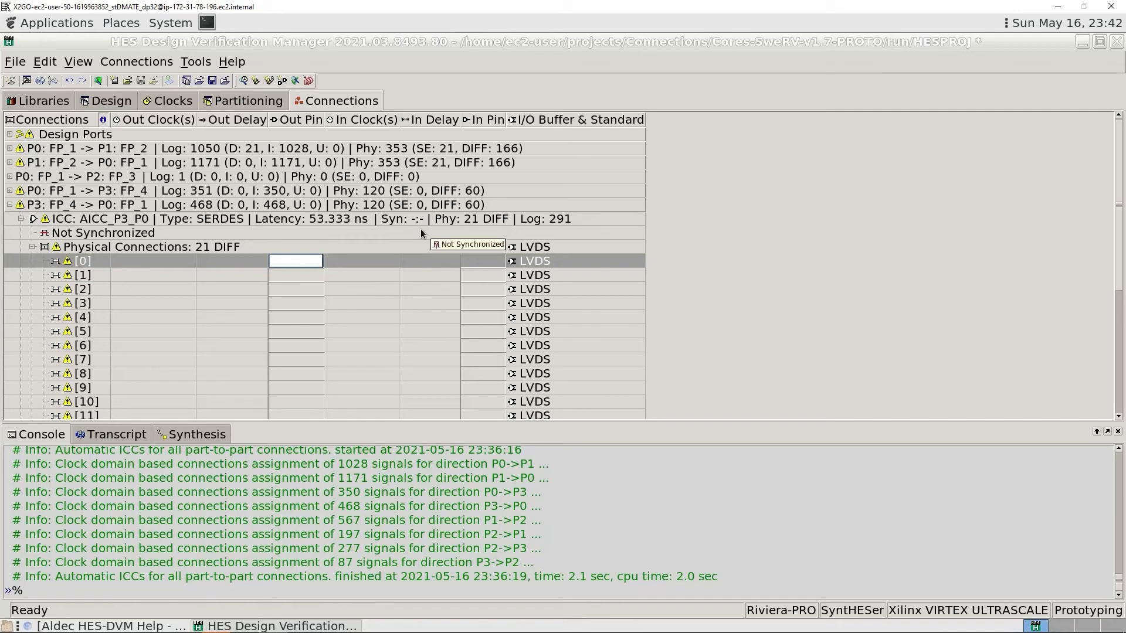
{"action": "left_click", "coordinate": [304, 277]}
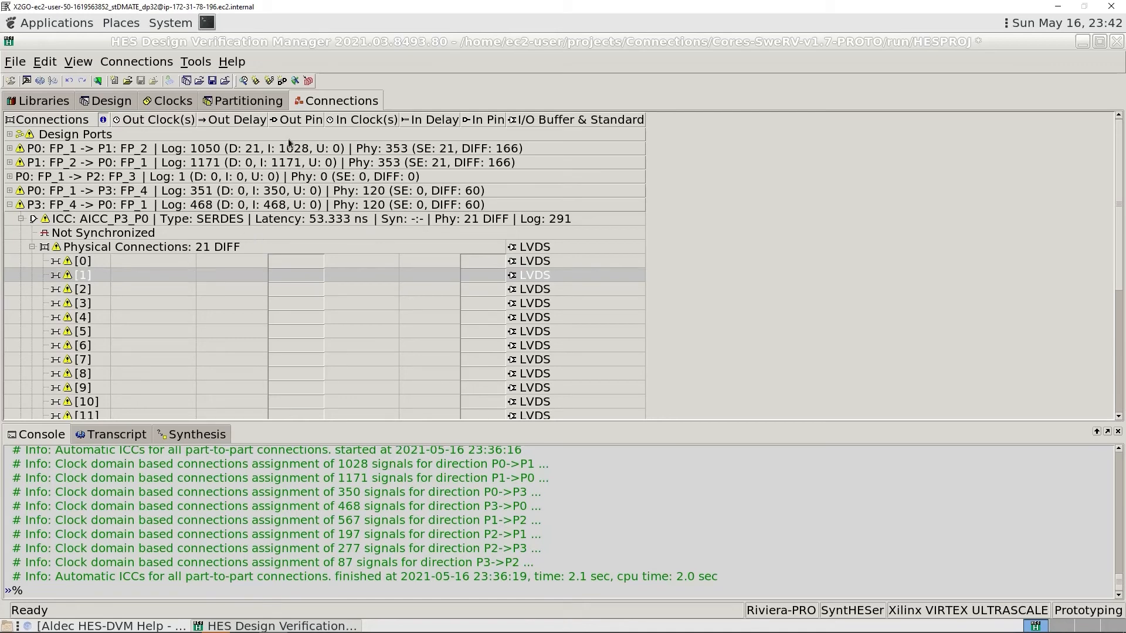
- Auto-assign pins to the physical connections and review them for the AICC_P3_P0 and SICC_P0_P3_r_0 connectors
{"action": "left_click", "coordinate": [143, 61]}
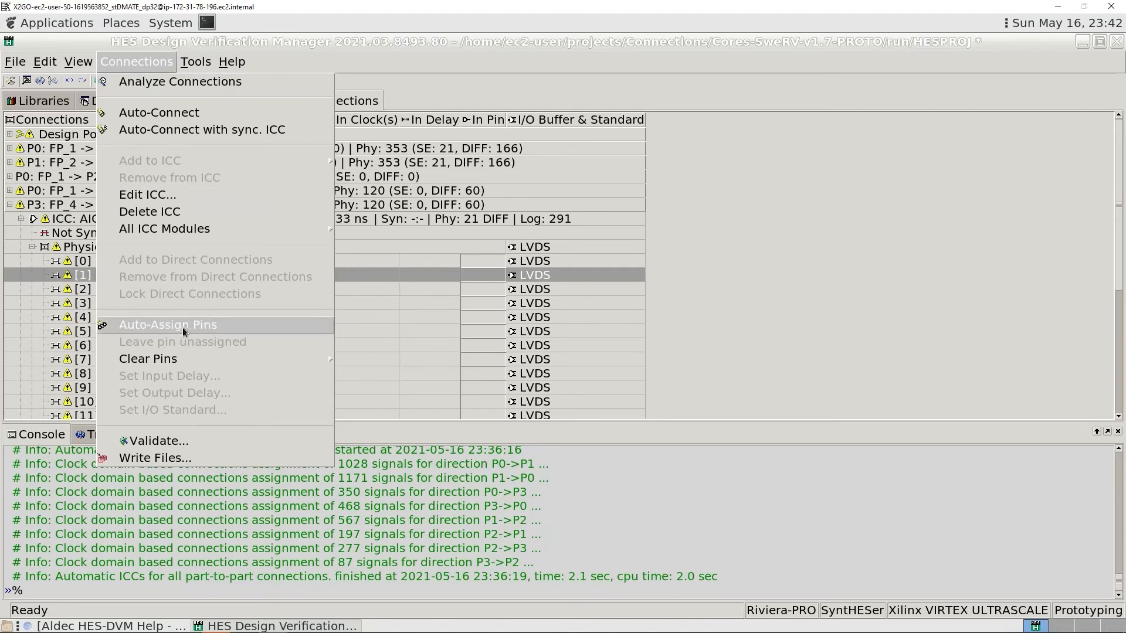
{"action": "left_click", "coordinate": [235, 326]}
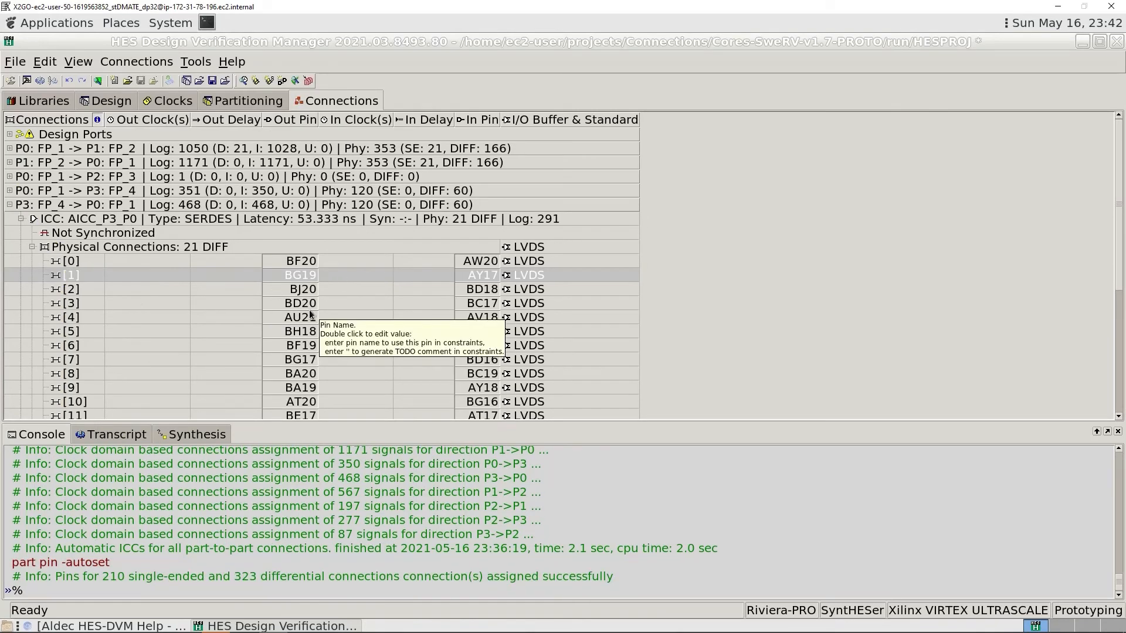
{"action": "scroll", "coordinate": [311, 315], "scroll_direction": "down", "scroll_amount": 4}
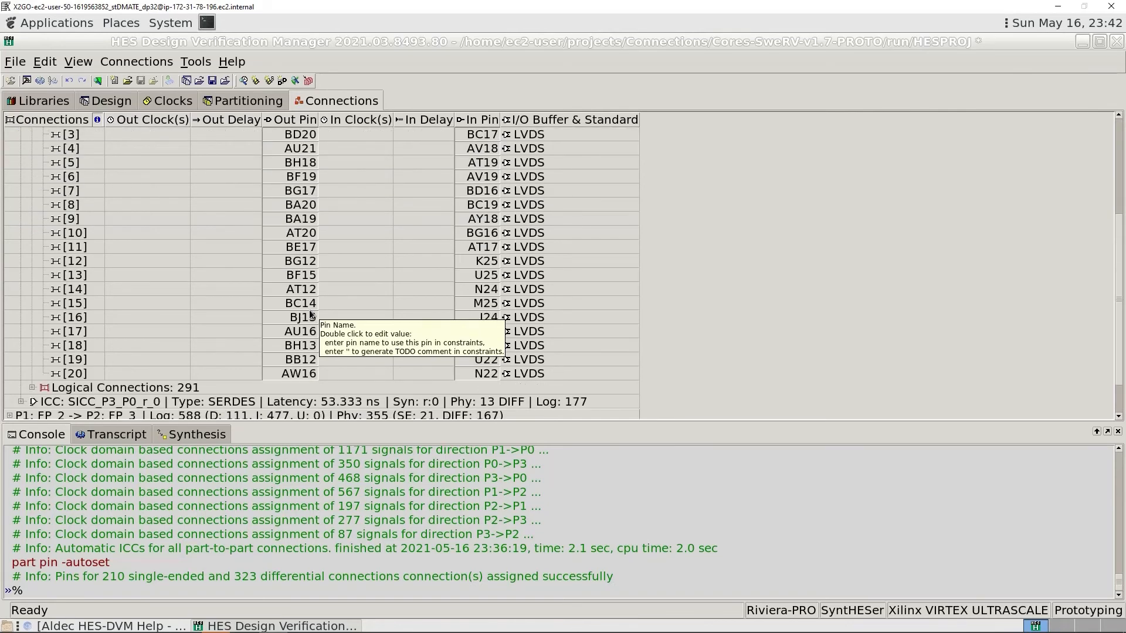
{"action": "scroll", "coordinate": [311, 315], "scroll_direction": "up", "scroll_amount": 3}
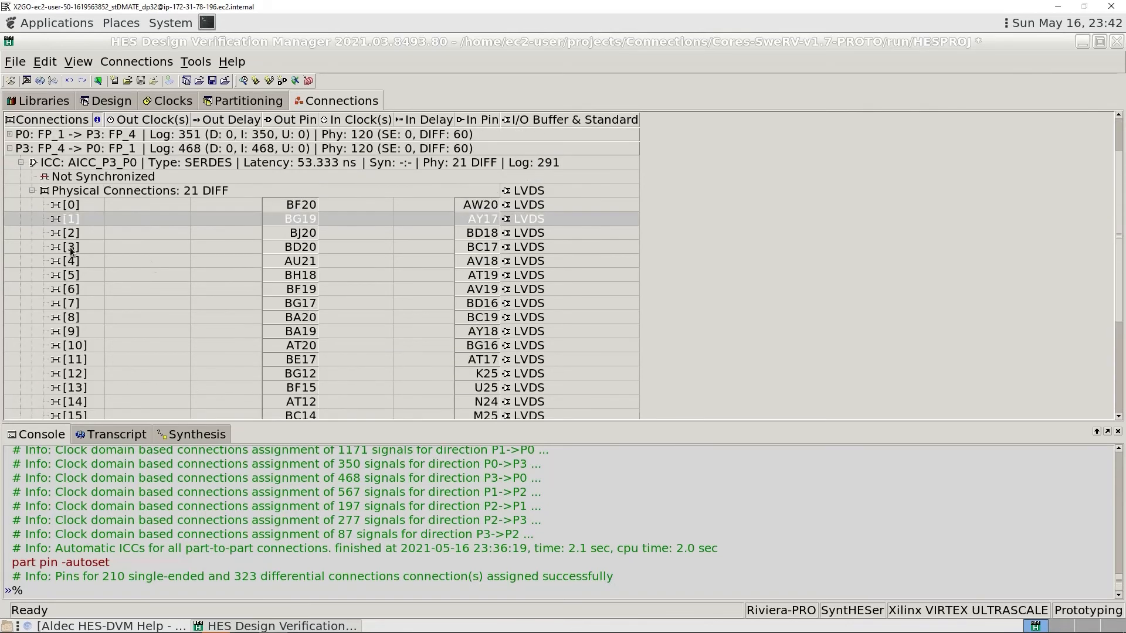
{"action": "left_click", "coordinate": [10, 134]}
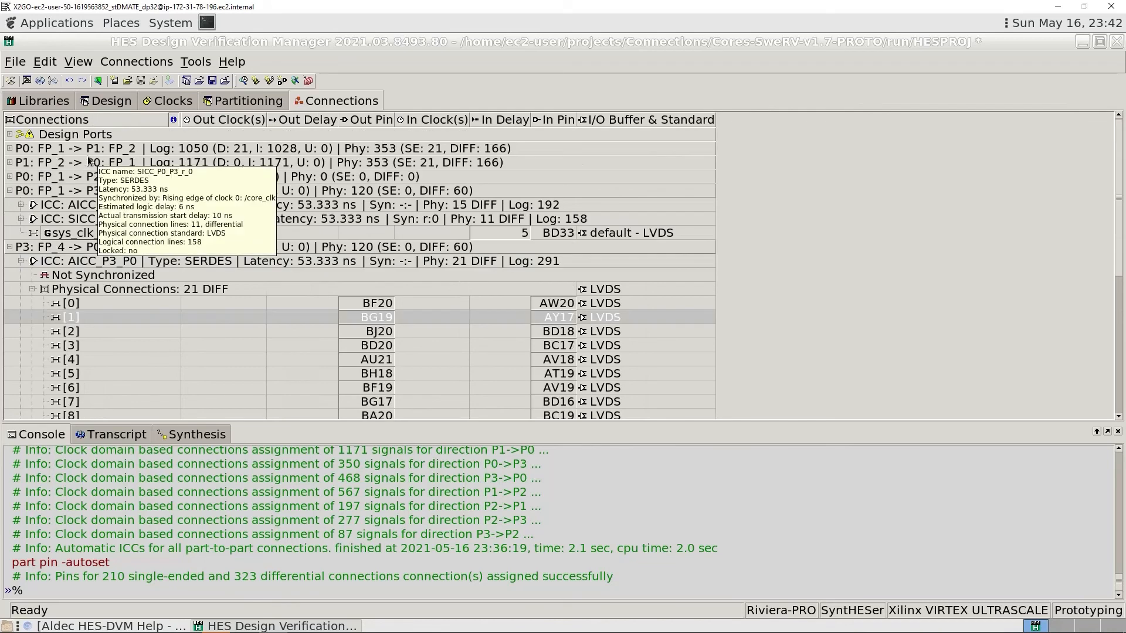
{"action": "left_click", "coordinate": [21, 219]}
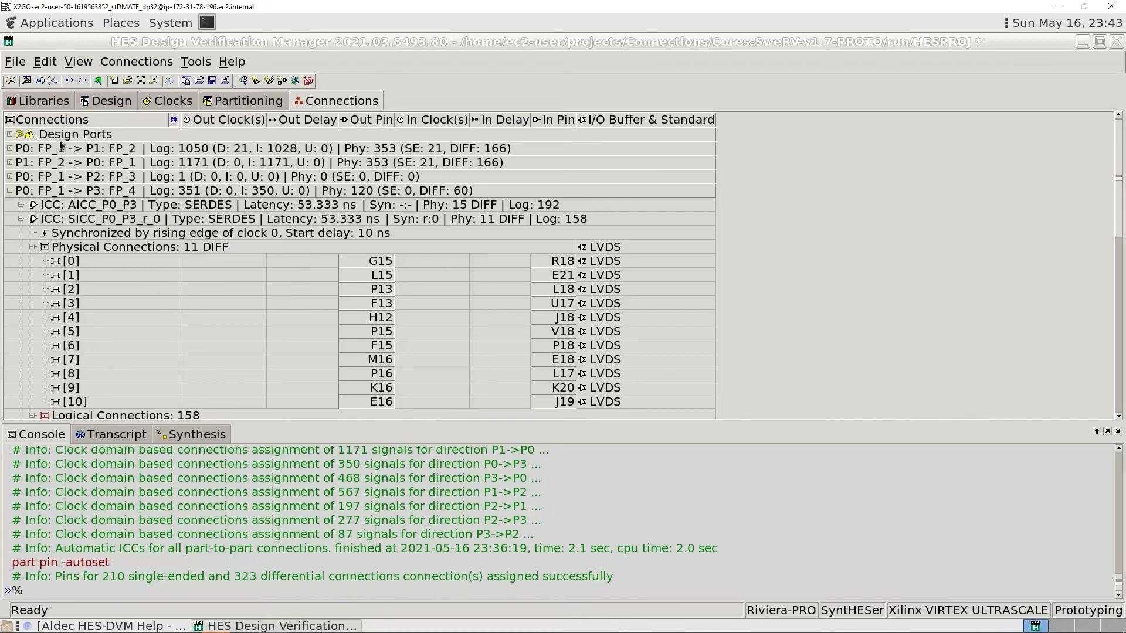
- Expand the P0: FP_1 design ports and assign input pin M54 to clk_enable and M52 to jtag_tck
{"action": "left_click", "coordinate": [9, 135]}
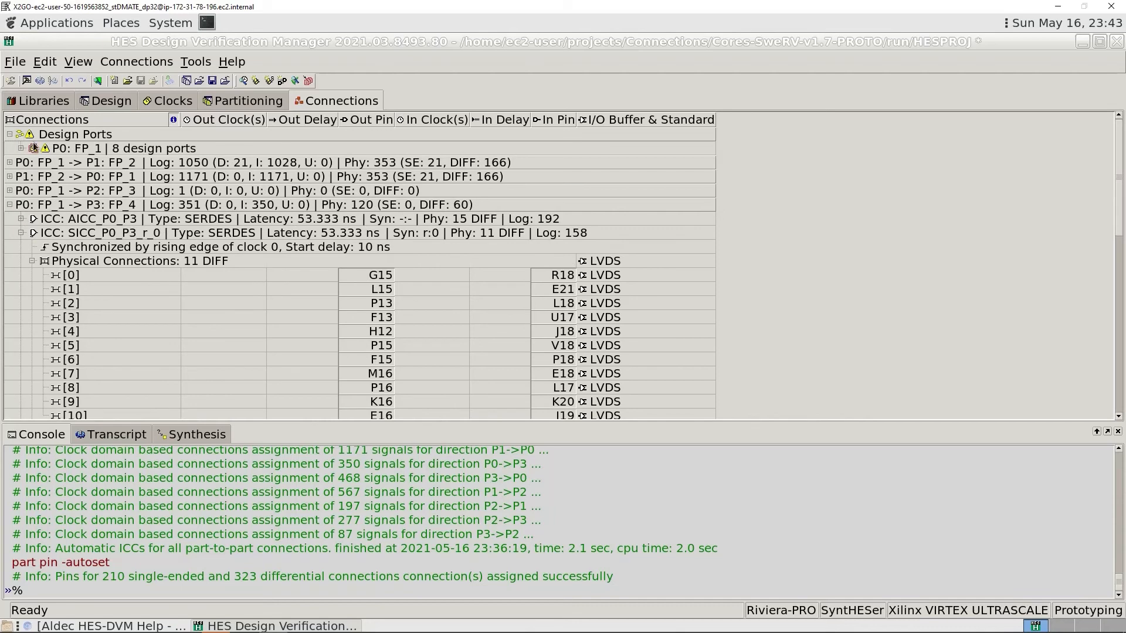
{"action": "left_click", "coordinate": [20, 148]}
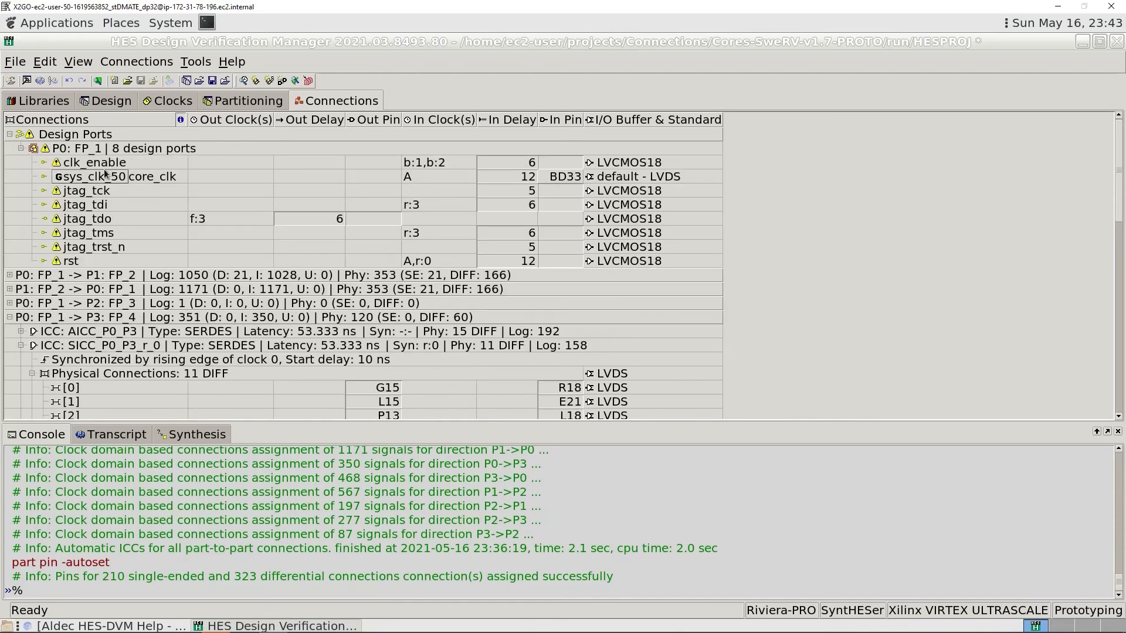
{"action": "mouse_move", "coordinate": [336, 271]}
{"action": "mouse_move", "coordinate": [174, 180]}
{"action": "left_click", "coordinate": [558, 163]}
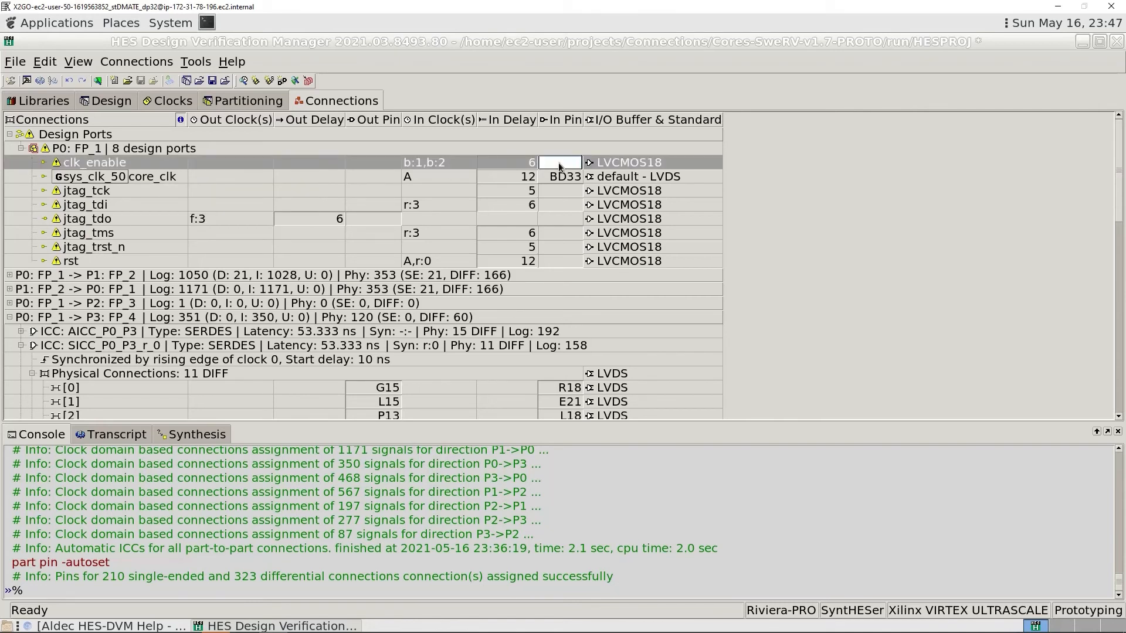
{"action": "type", "text": "M54"}
{"action": "key", "text": "Return"}
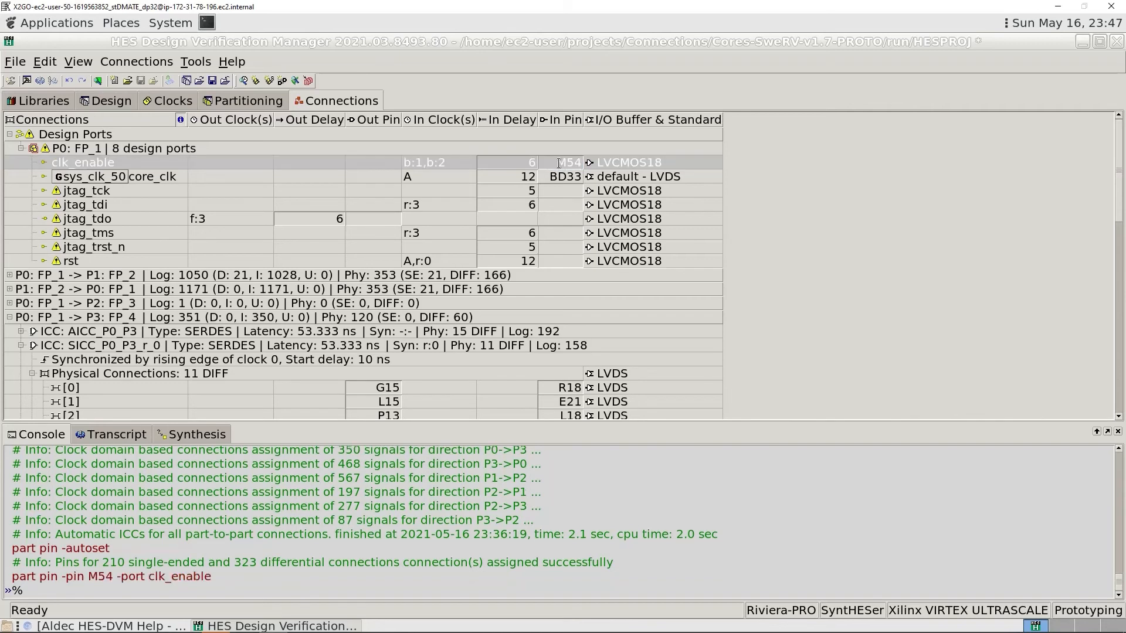
{"action": "left_click", "coordinate": [564, 191]}
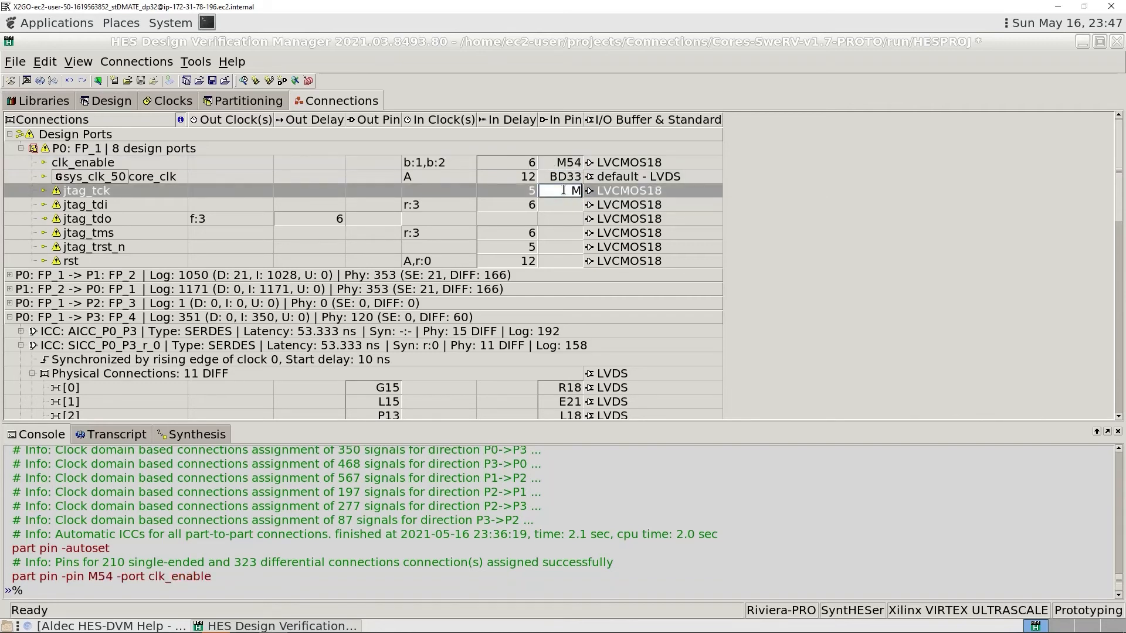
{"action": "type", "text": "M52"}
{"action": "key", "text": "Return"}
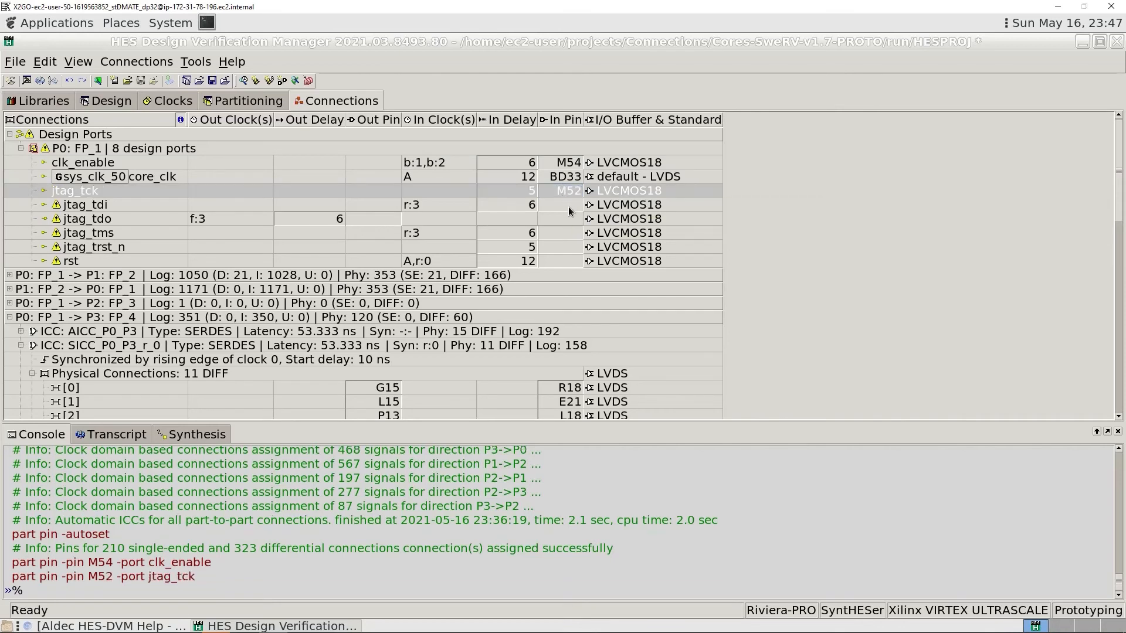
- Try to assign input pin M51 to the jtag_tdi port
{"action": "left_click", "coordinate": [568, 207]}
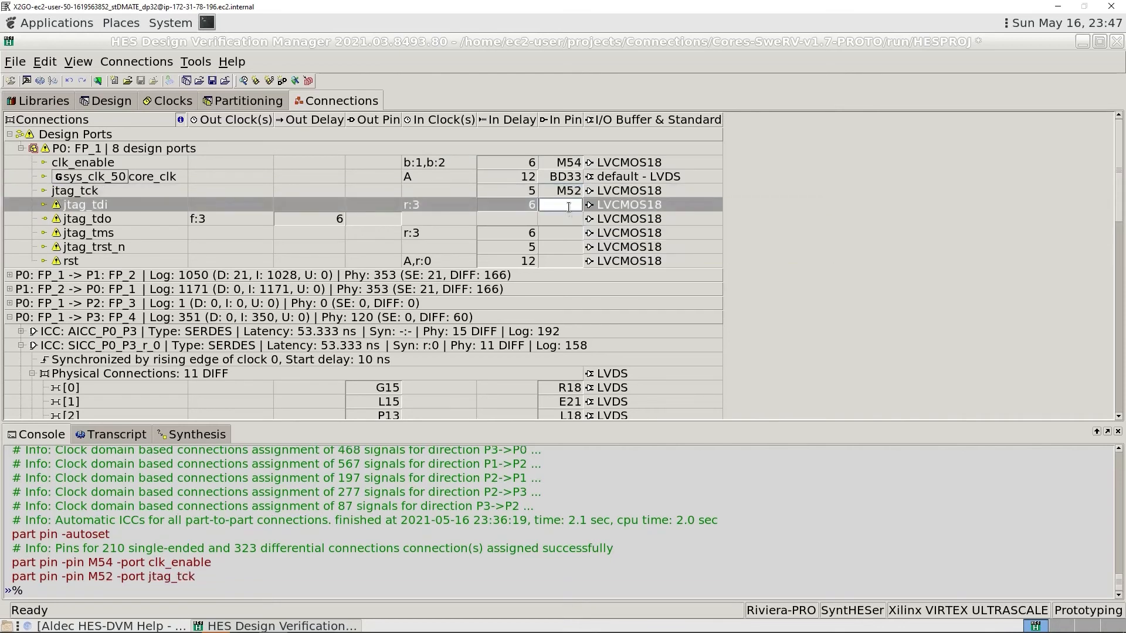
{"action": "type", "text": "M51"}
- Assign output pin L49 to the jtag_tdo port and input pin D54 to the jtag_tms port
{"action": "left_click", "coordinate": [384, 219]}
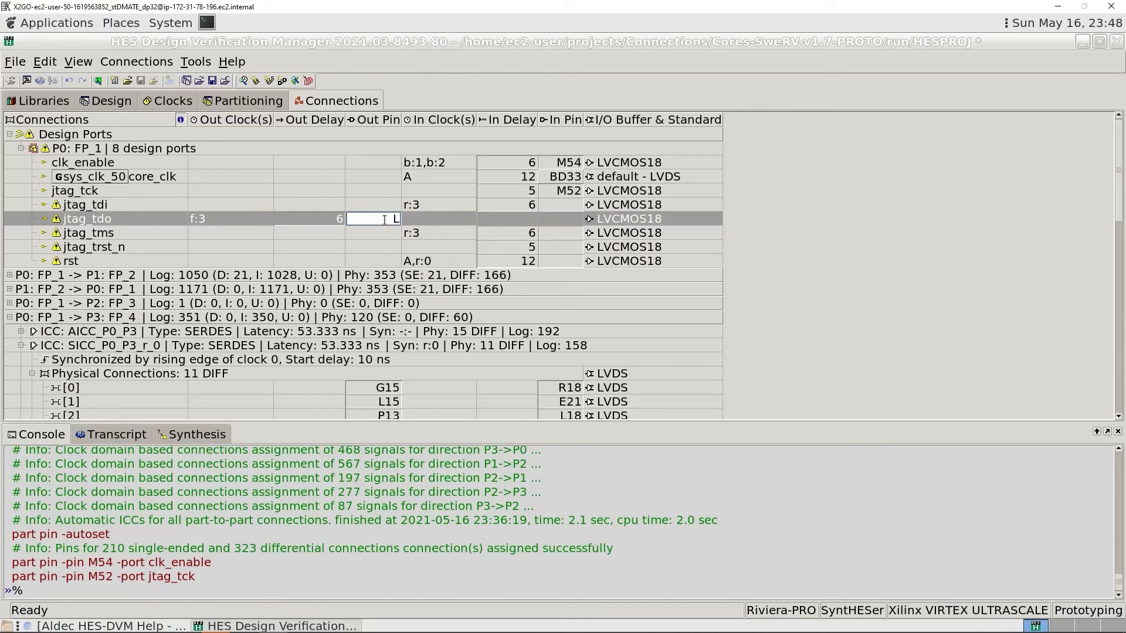
{"action": "type", "text": "L49"}
{"action": "key", "text": "Return"}
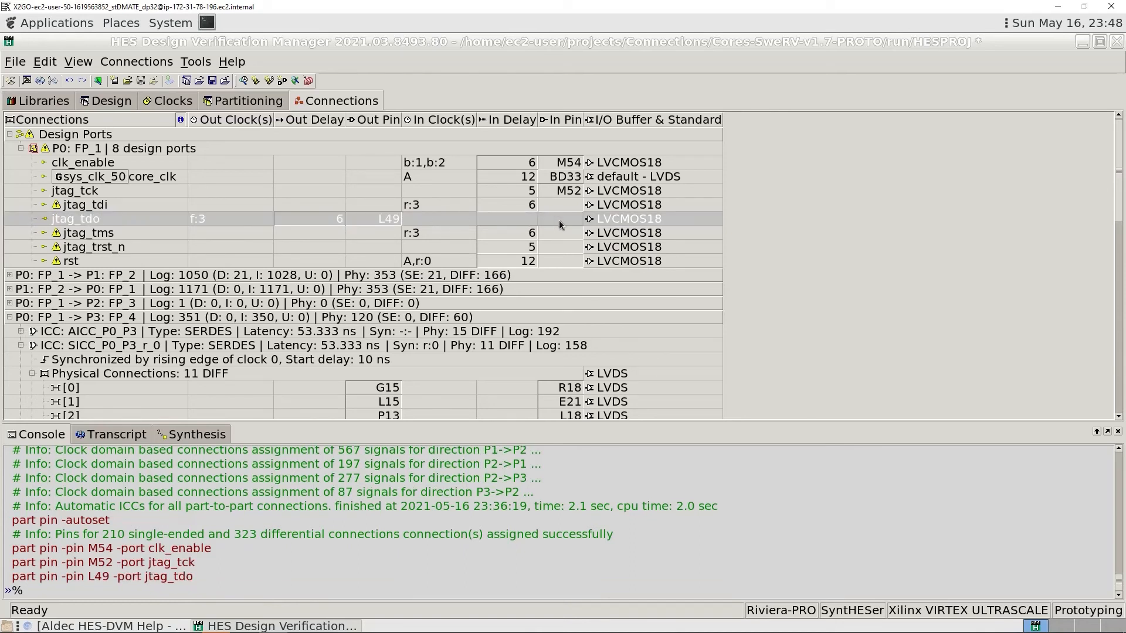
{"action": "left_click", "coordinate": [559, 235]}
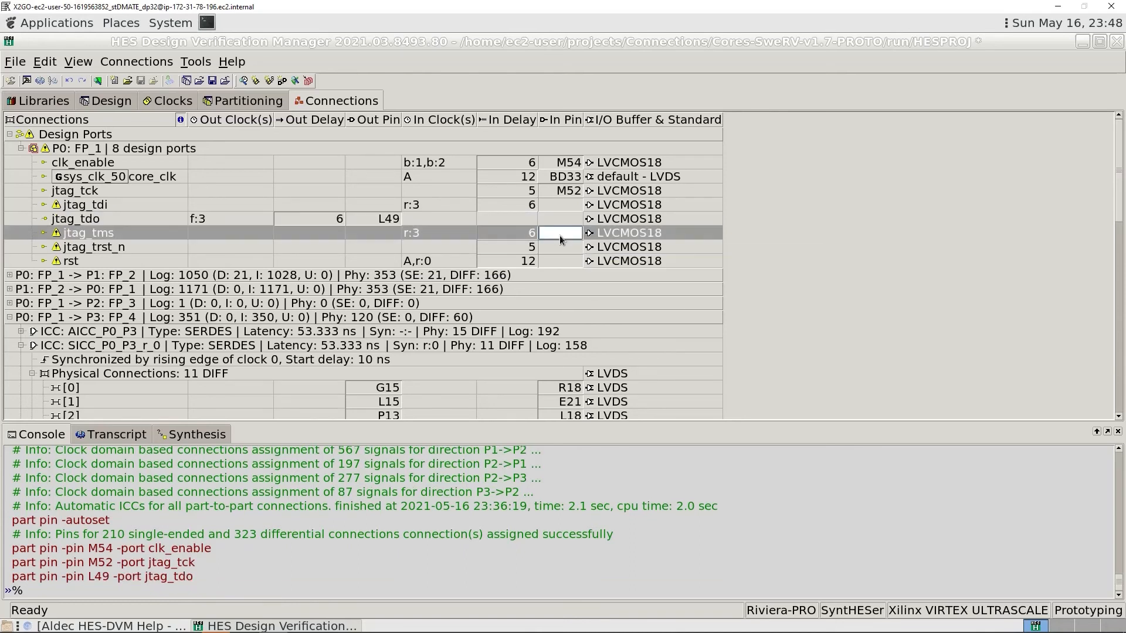
{"action": "type", "text": "D54"}
{"action": "key", "text": "Return"}
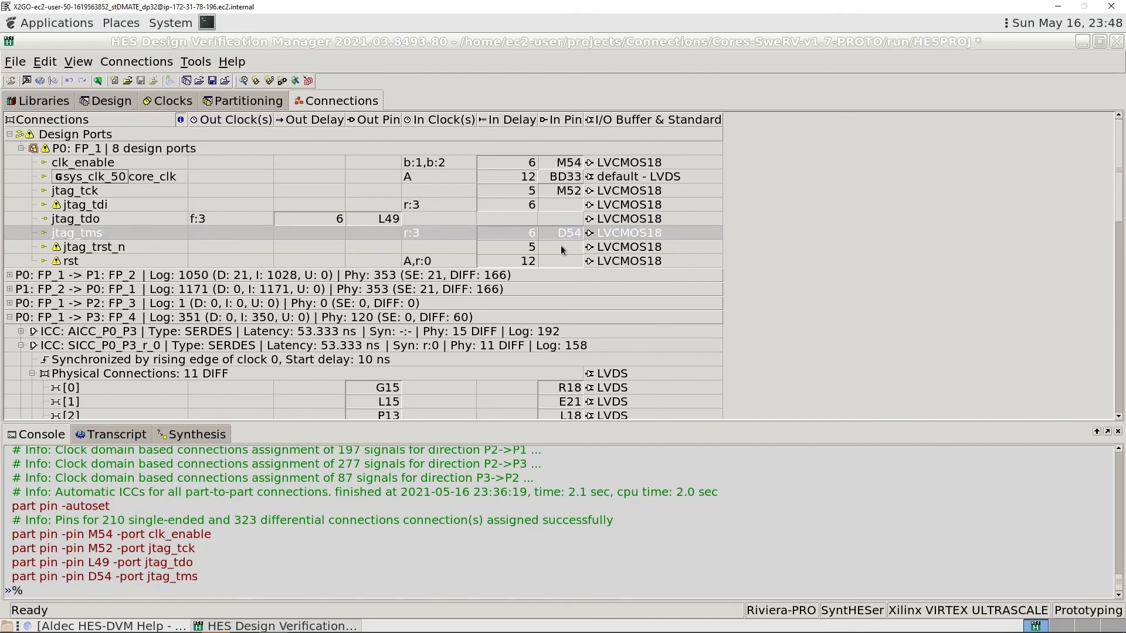
- Assign input pin D53 to the jtag_trst_n port and input pin P54 to the rst port
{"action": "left_click", "coordinate": [560, 245]}
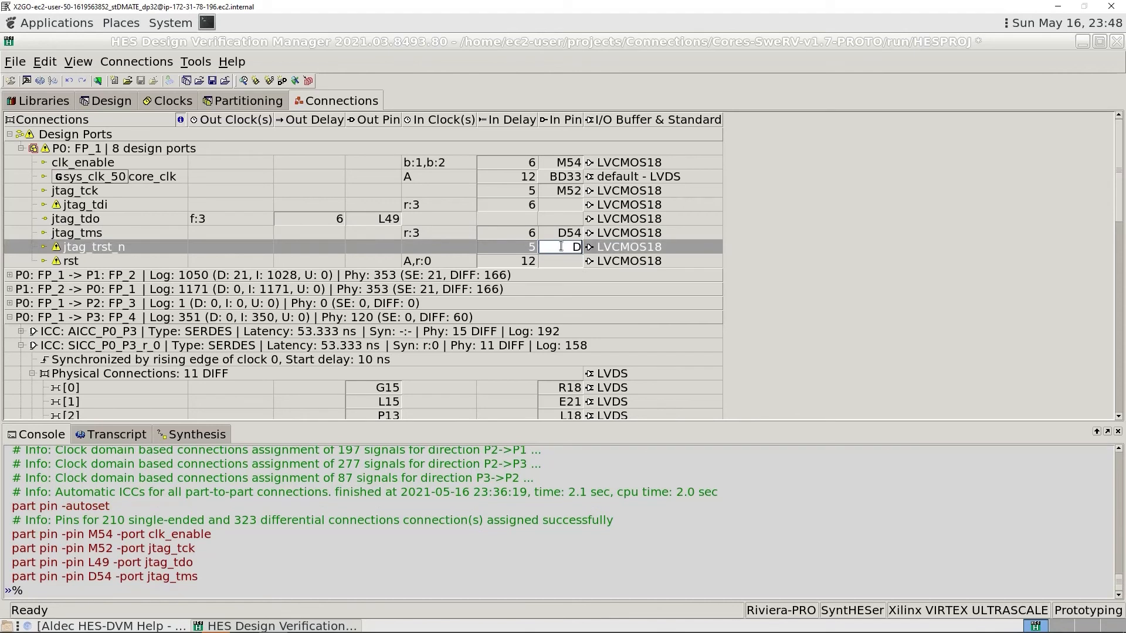
{"action": "type", "text": "D53"}
{"action": "key", "text": "Return"}
{"action": "left_click", "coordinate": [562, 262]}
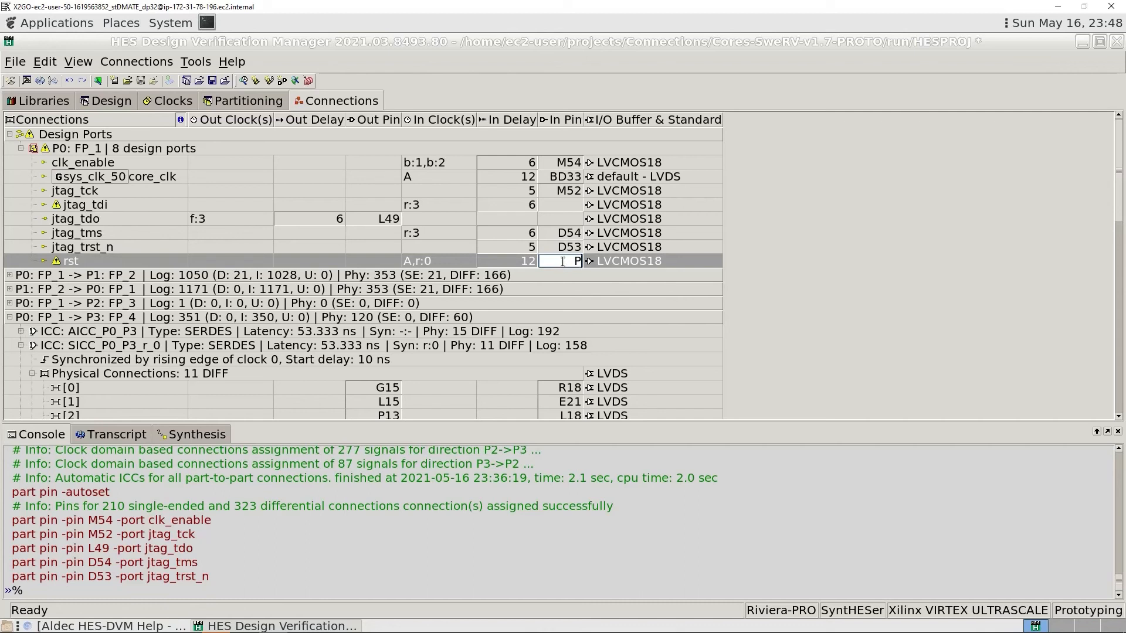
{"action": "type", "text": "P54"}
{"action": "key", "text": "Return"}
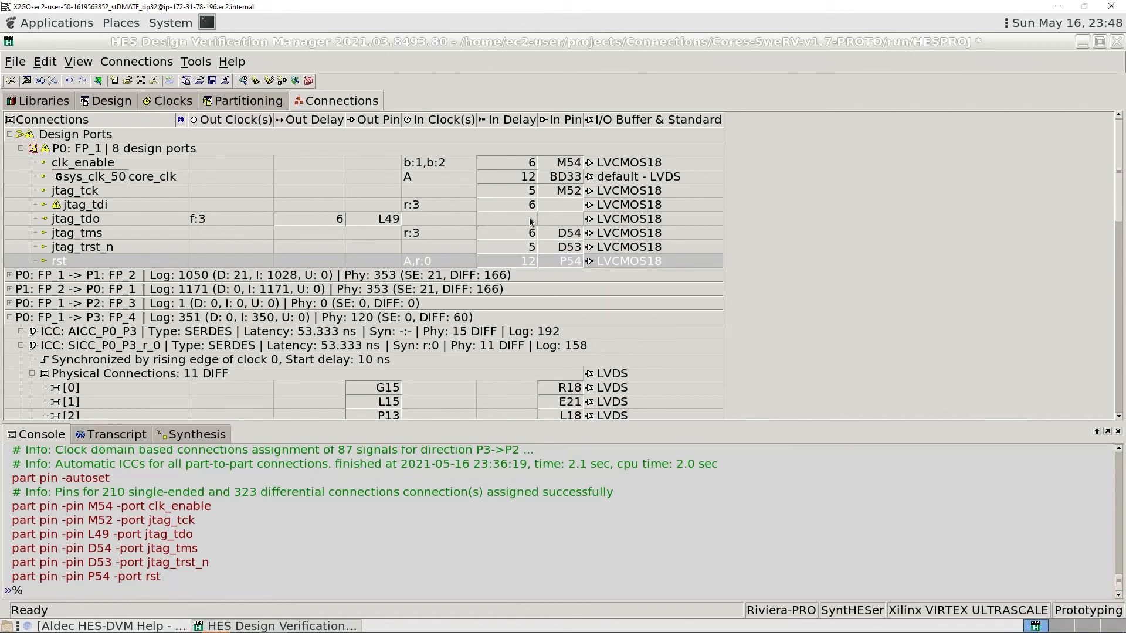
- Assign input pin M51 to the jtag_tdi port and collapse the design ports and the P0: FP_1 -> P3: FP_4 group
{"action": "double_click", "coordinate": [561, 202]}
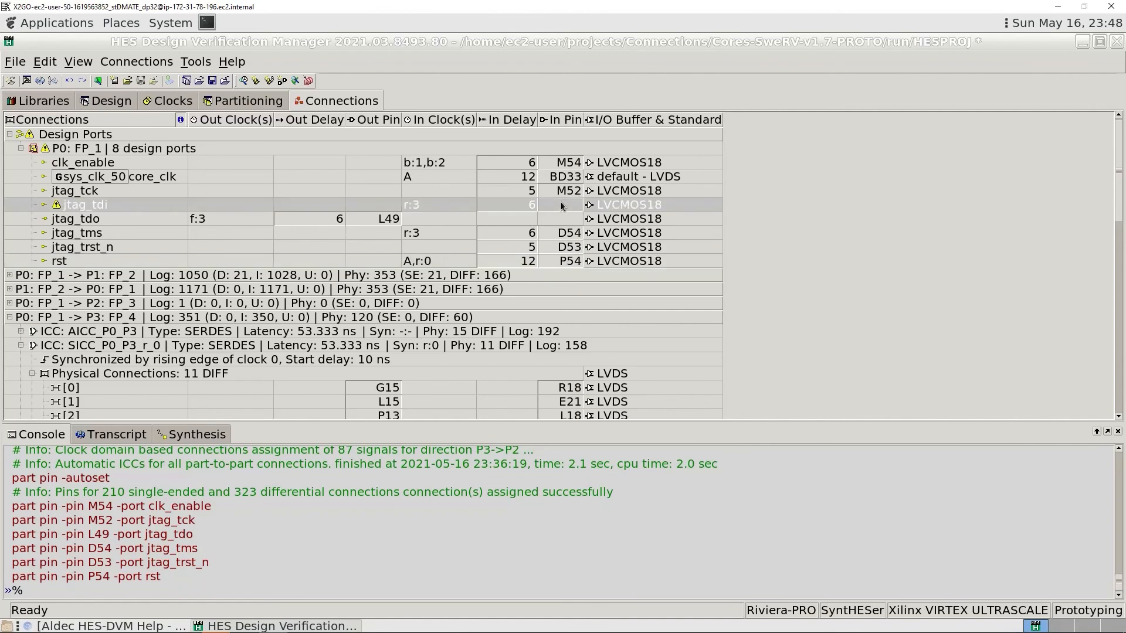
{"action": "type", "text": "M51"}
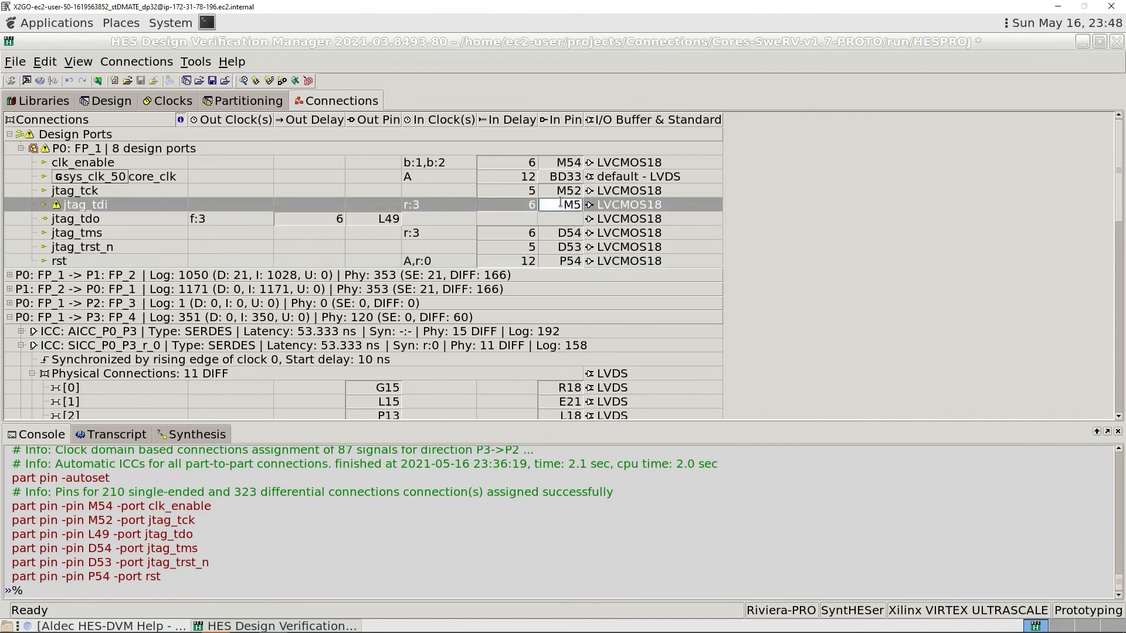
{"action": "key", "text": "Return"}
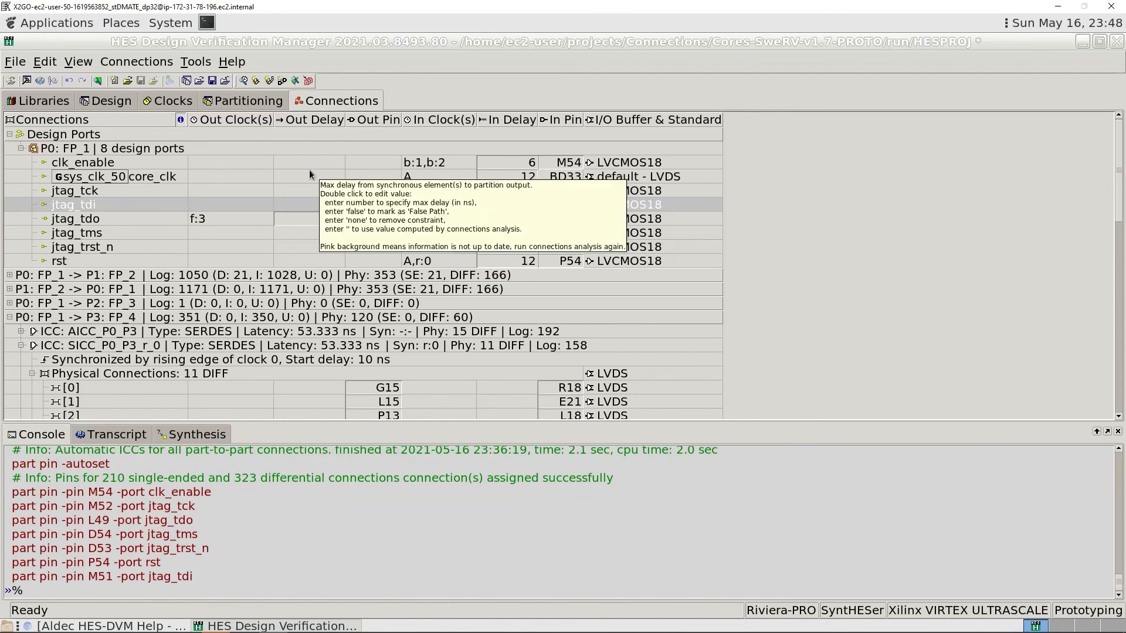
{"action": "left_click", "coordinate": [21, 149]}
{"action": "left_click", "coordinate": [10, 135]}
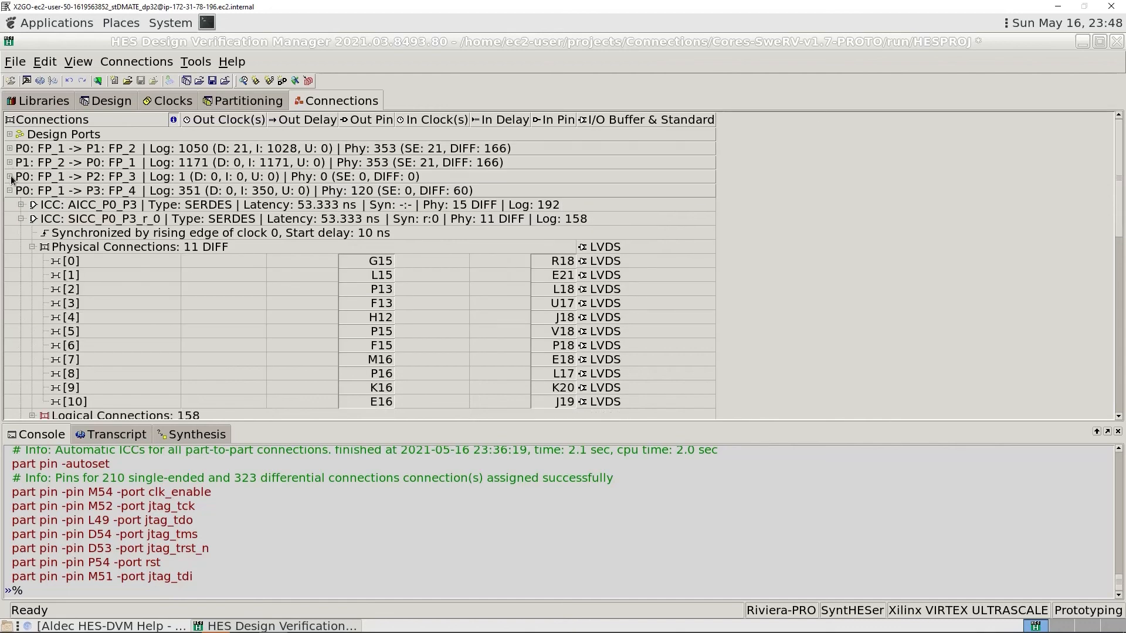
{"action": "left_click", "coordinate": [10, 191]}
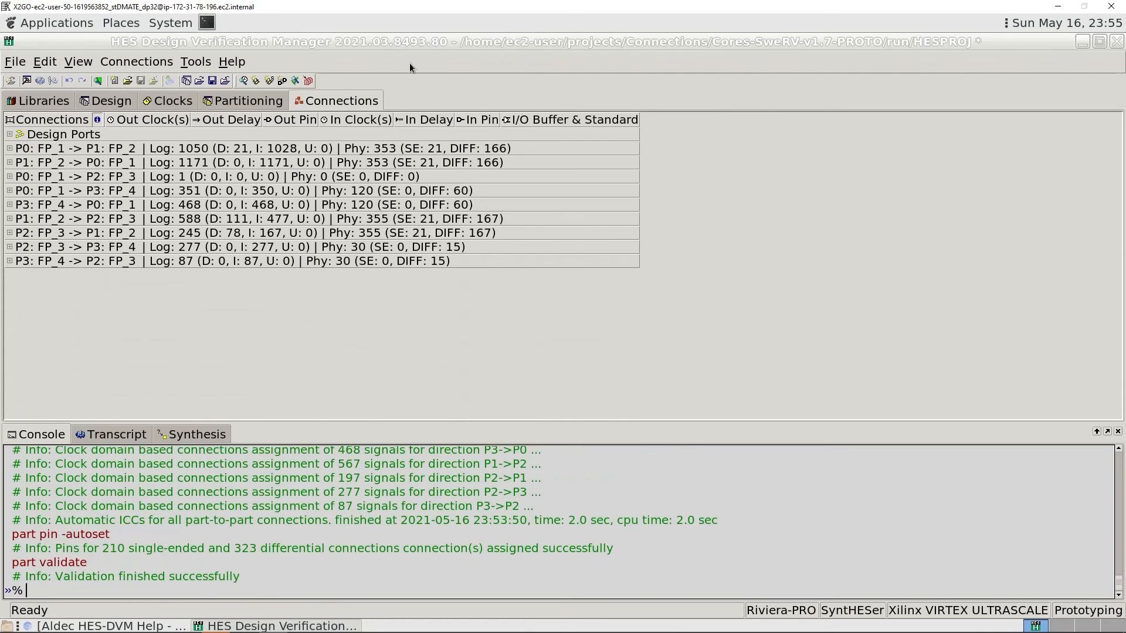
- Validate the connections, run the validation again from the result window and close it
{"action": "left_click", "coordinate": [136, 61]}
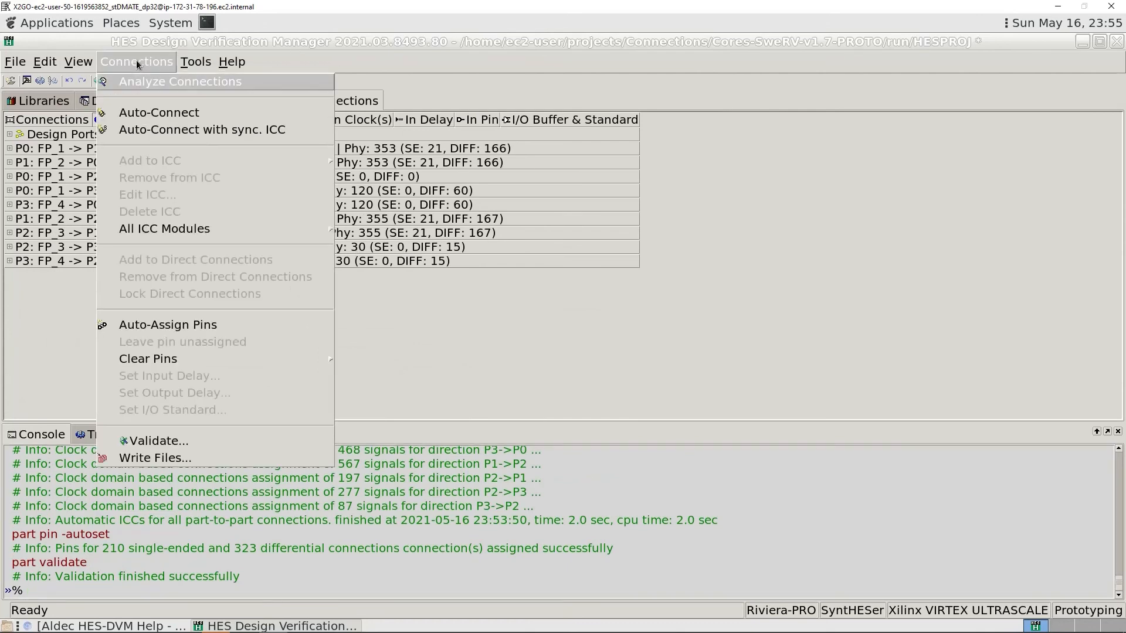
{"action": "left_click", "coordinate": [170, 442]}
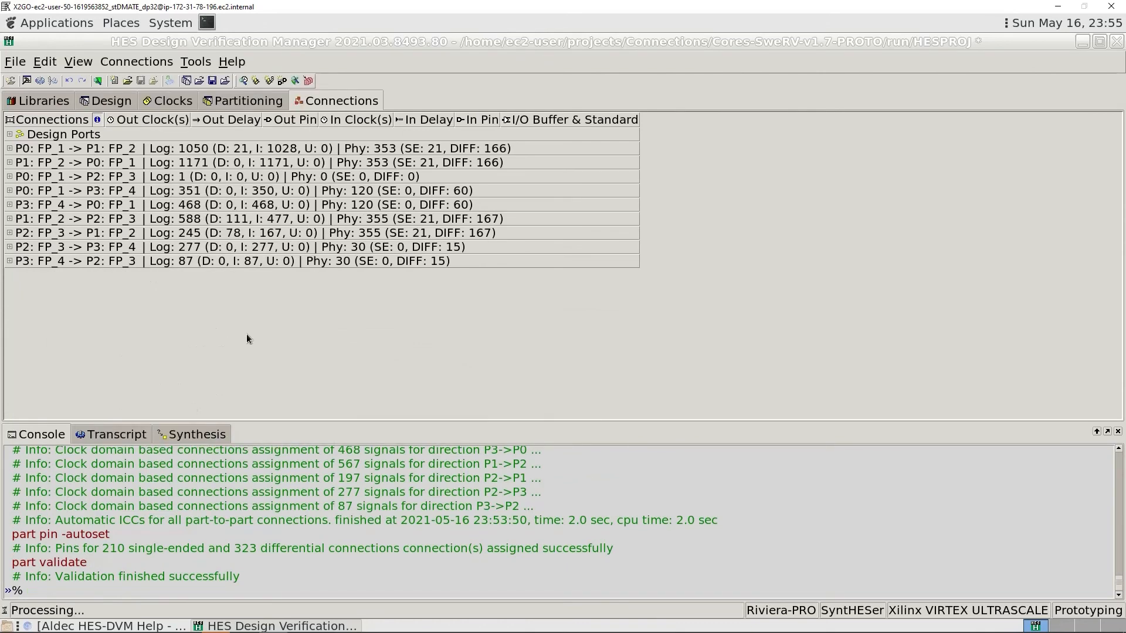
{"action": "left_click", "coordinate": [428, 143]}
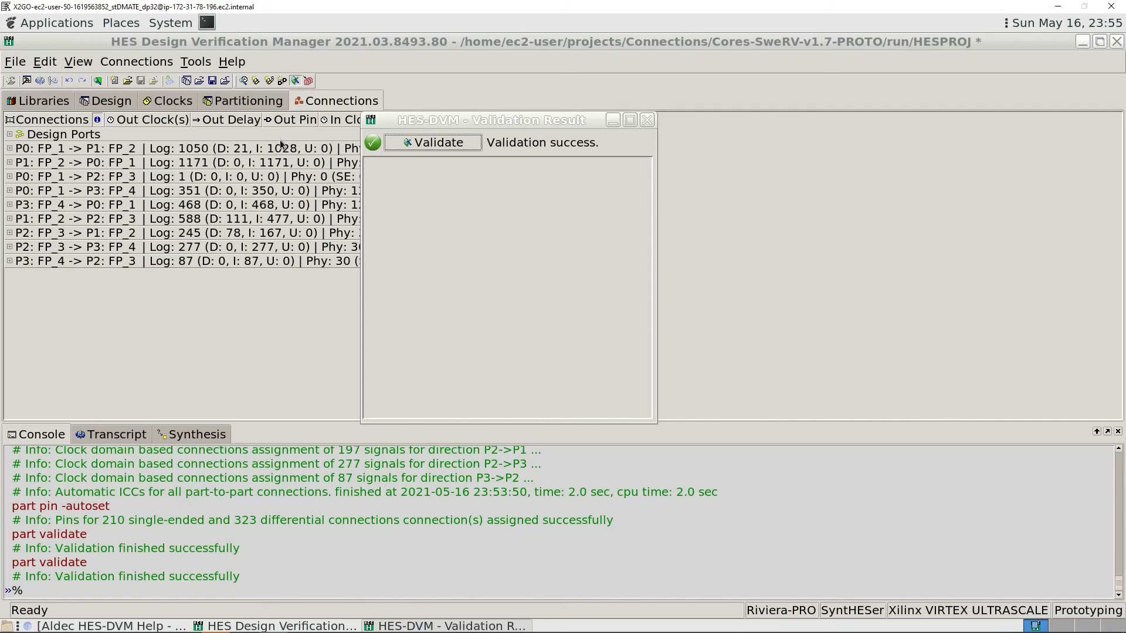
{"action": "left_click", "coordinate": [647, 120]}
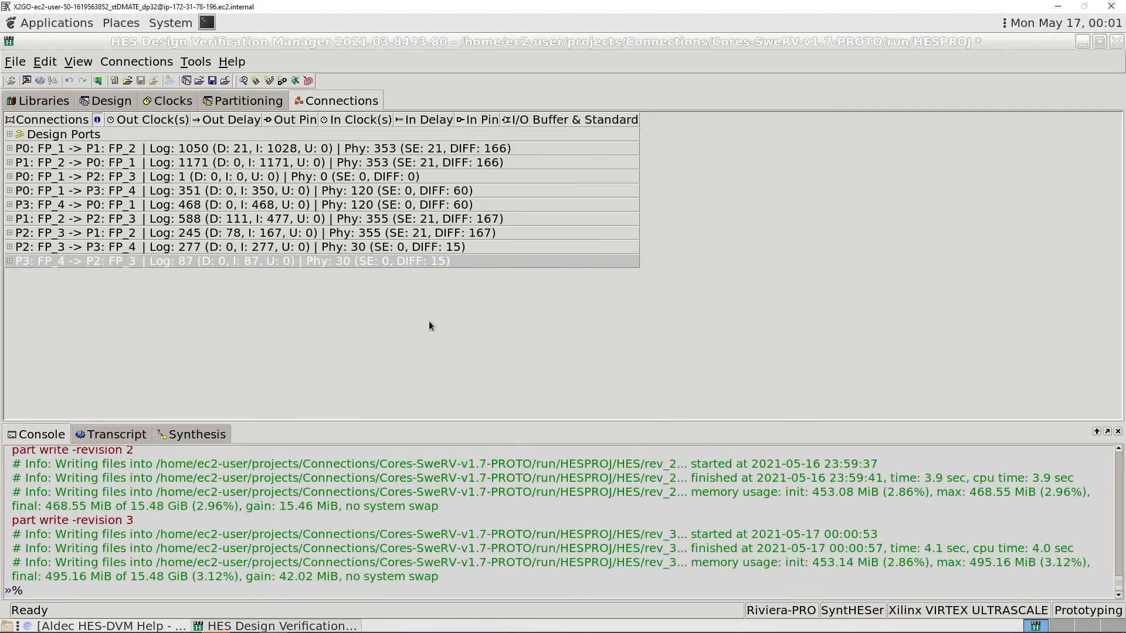
- Expand the P0: FP_1 -> P1: FP_2 group to review its direct connections and ICCs, and collapse it again
{"action": "mouse_move", "coordinate": [20, 158]}
{"action": "left_click", "coordinate": [9, 149]}
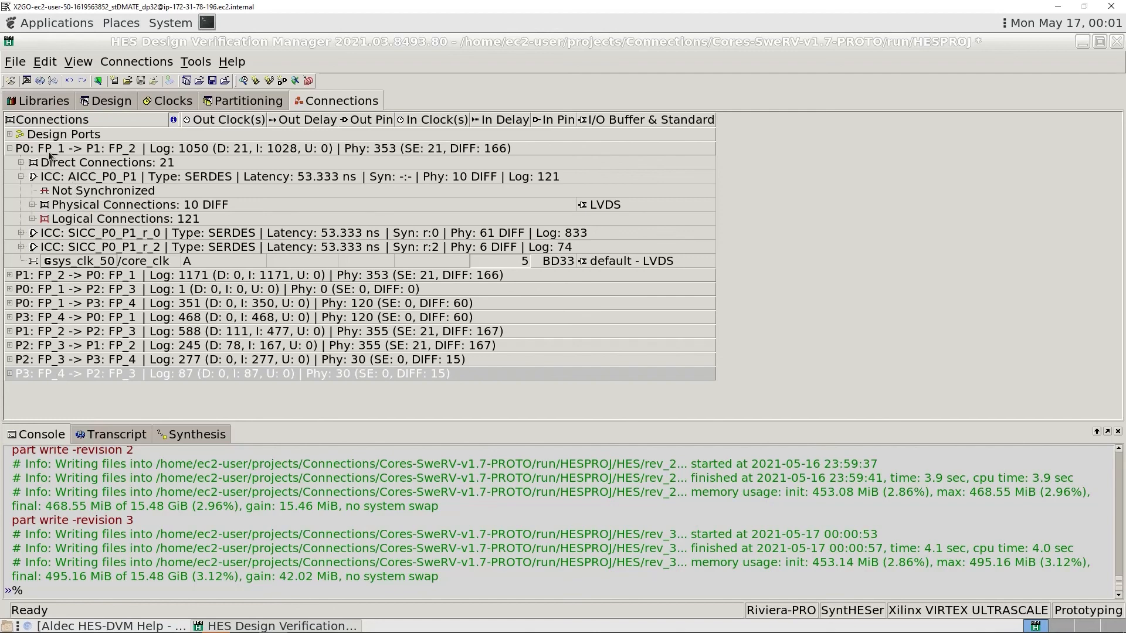
{"action": "left_click", "coordinate": [10, 148]}
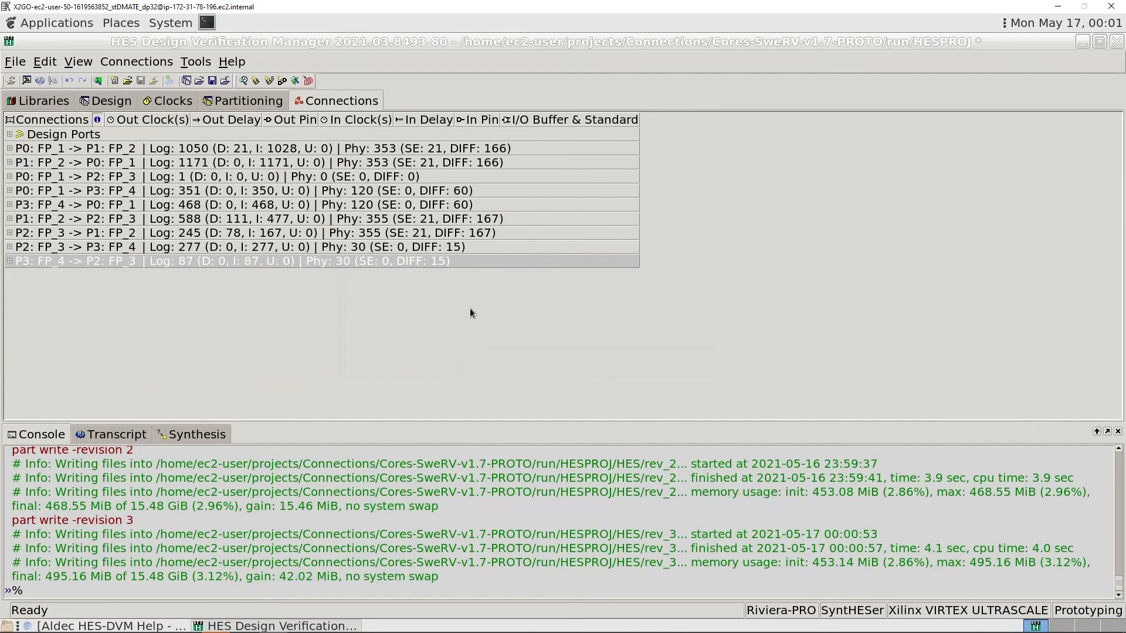